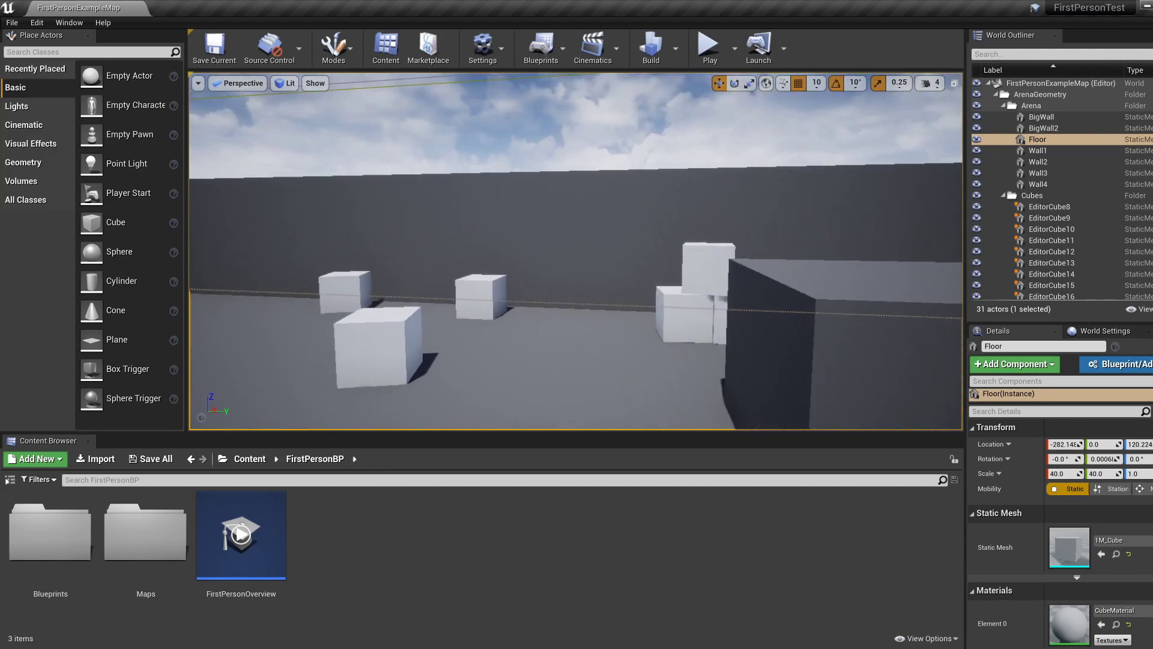
Fly the viewport camera around the arena to look over its walls, floor and cubes
key(s)
key(w)
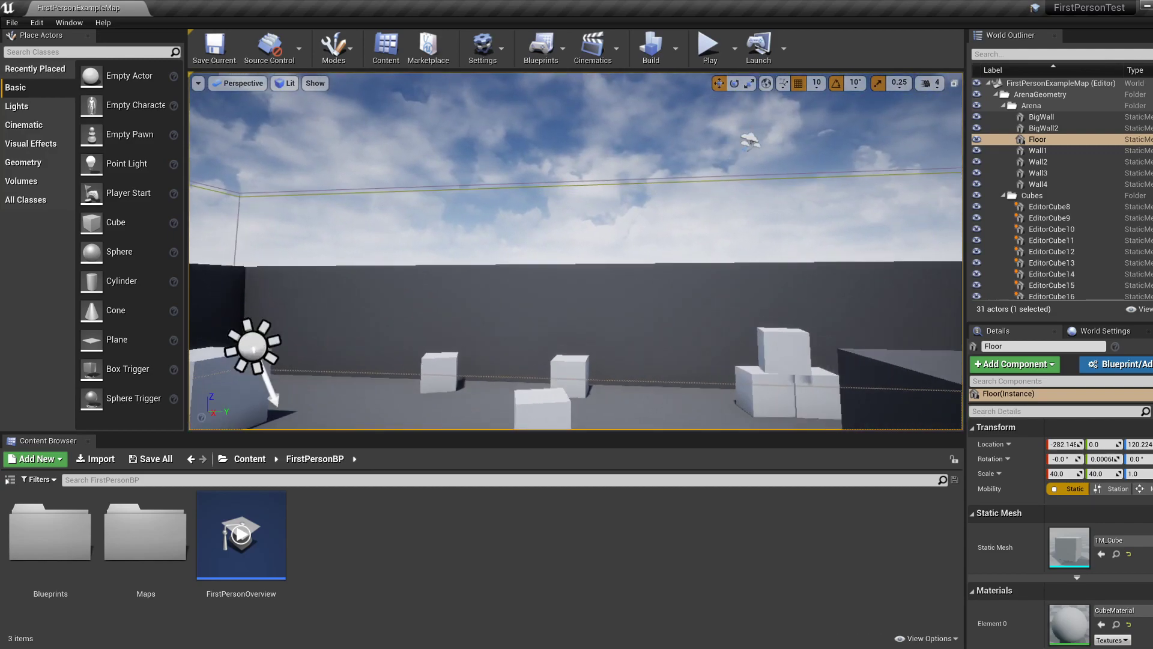
key(s)
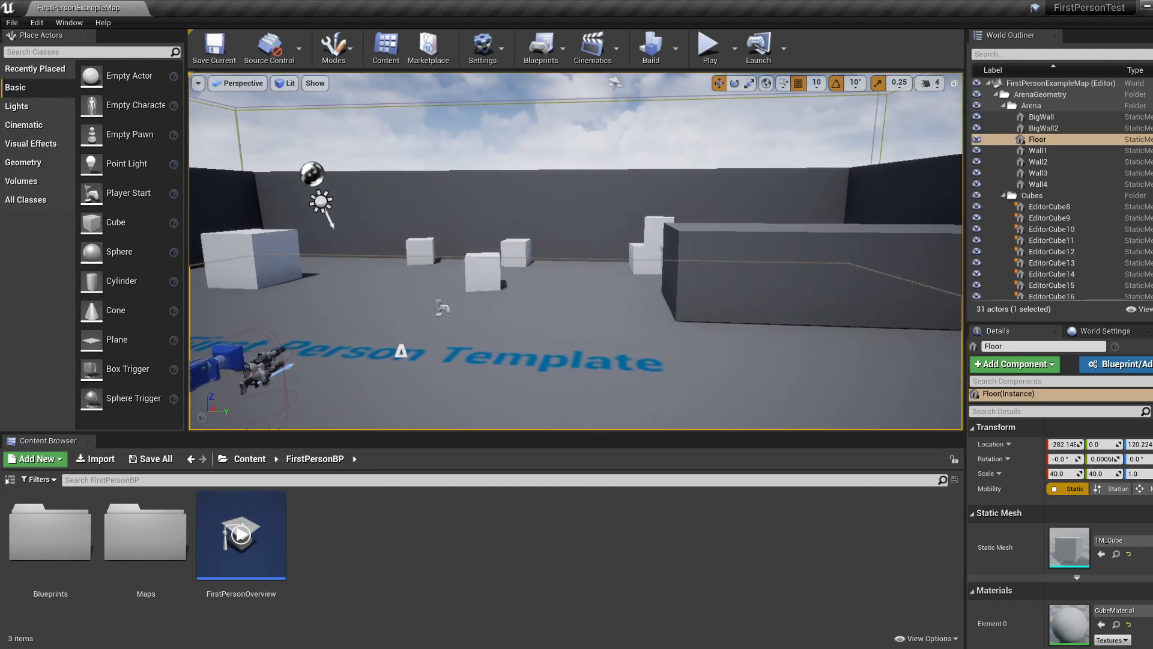
key(a)
key(d)
key(w)
key(w)
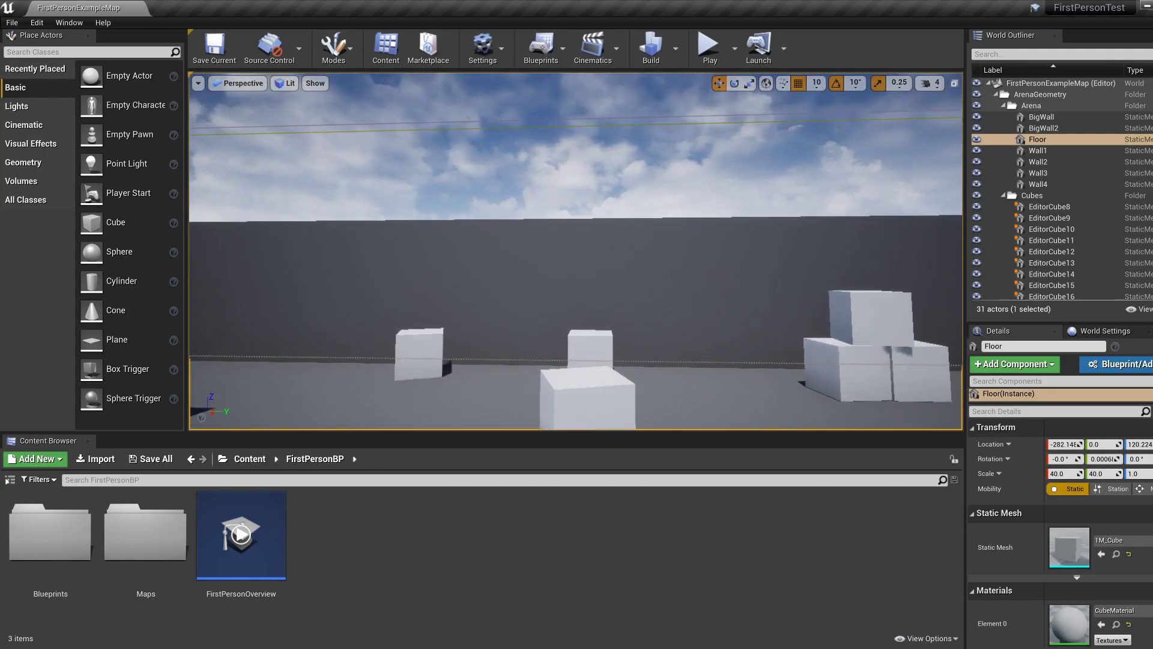
key(s)
key(w)
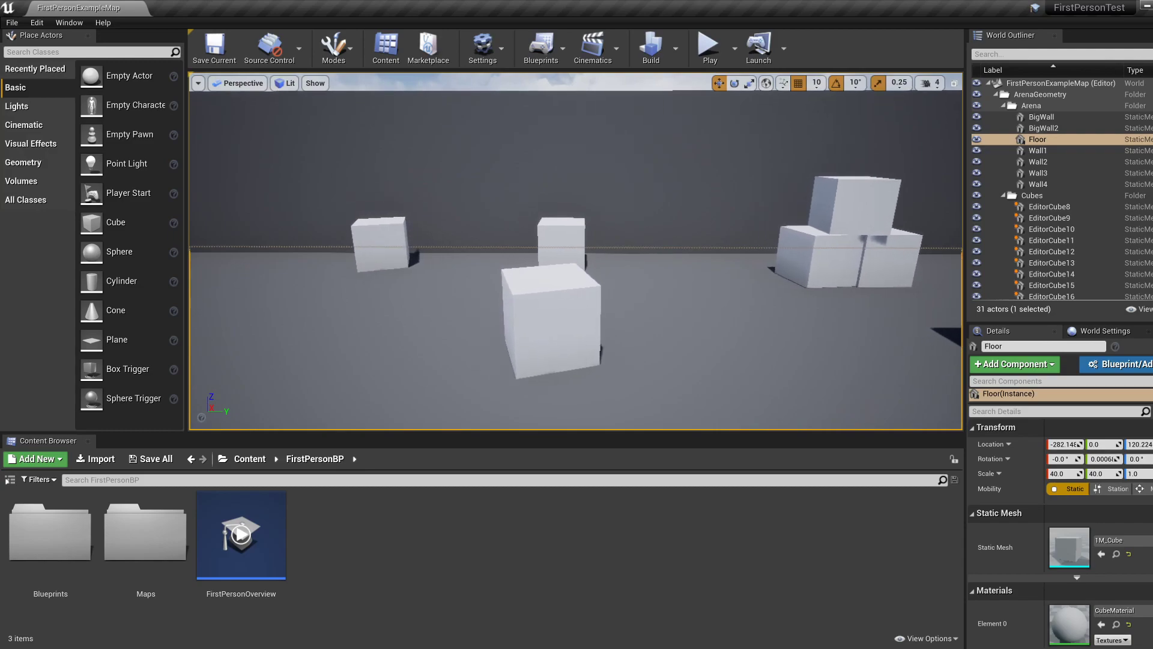
Select EditorCube11, the nearest cube, and view it from different distances and angles
click(564, 326)
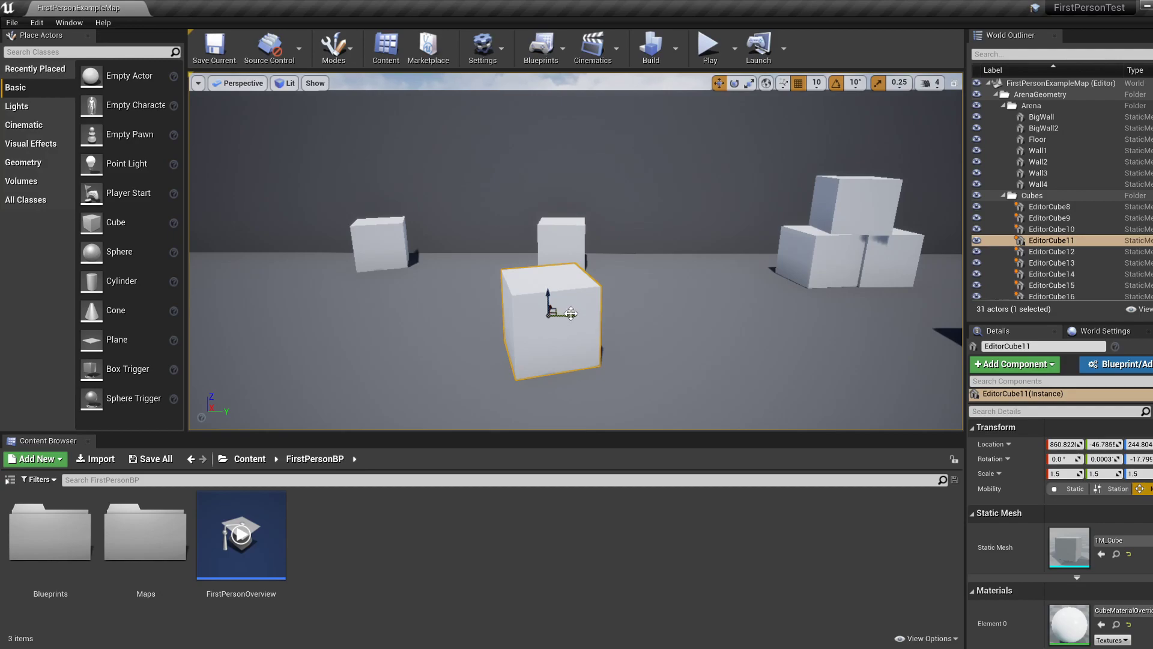
right_drag(609, 334, 576, 345)
key(d)
key(s)
key(a)
key(w)
key(s)
key(d)
key(a)
key(d)
key(a)
key(d)
key(d)
key(w)
key(a)
key(s)
key(w)
key(a)
key(d)
key(w)
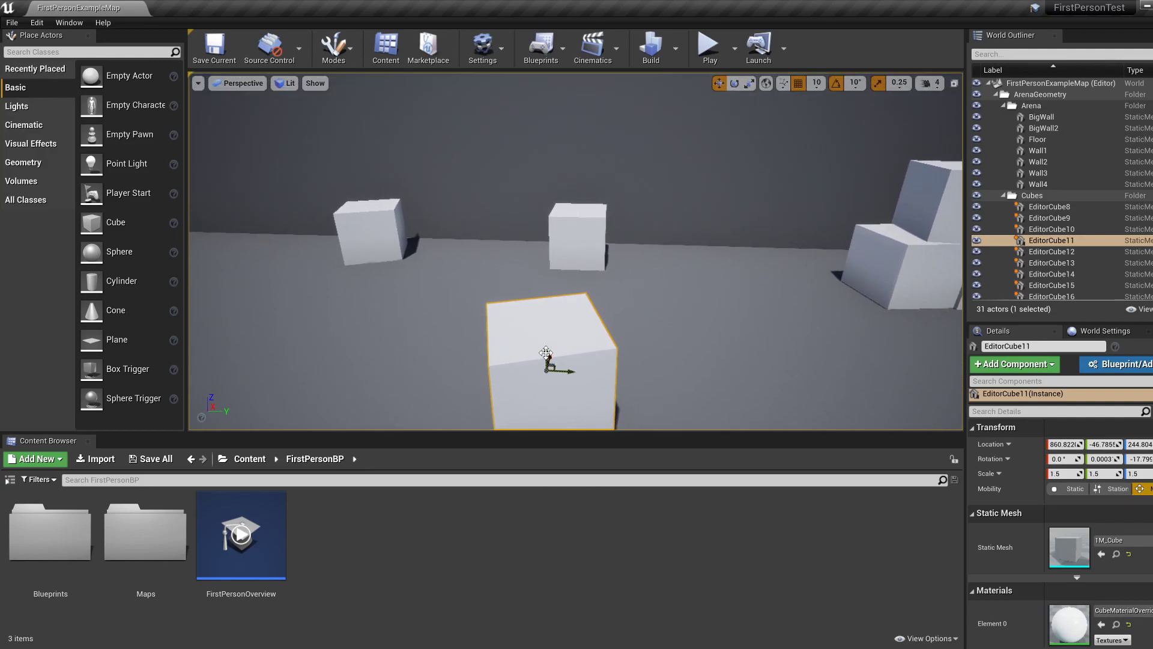
key(d)
right_drag(576, 346, 630, 318)
key(w)
key(a)
key(s)
key(a)
key(w)
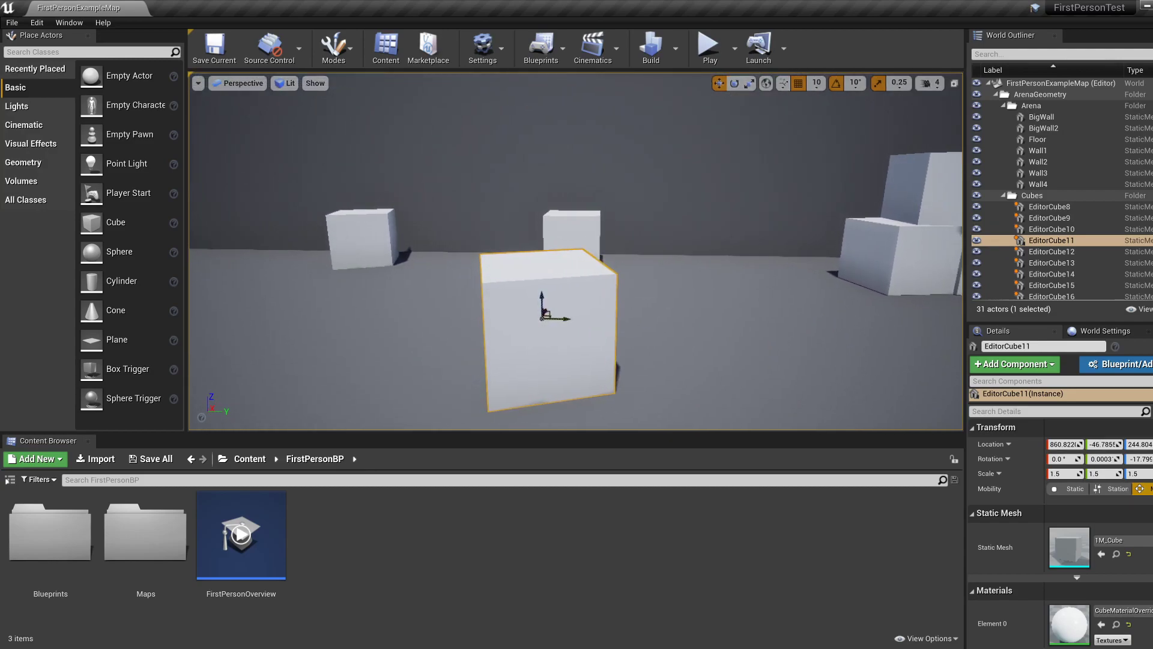
Raise EditorCube11 by 20 units and rotate it 60 degrees about its vertical axis
mouse_move(542, 296)
mouse_down()
mouse_move(546, 229)
mouse_move(553, 283)
mouse_up()
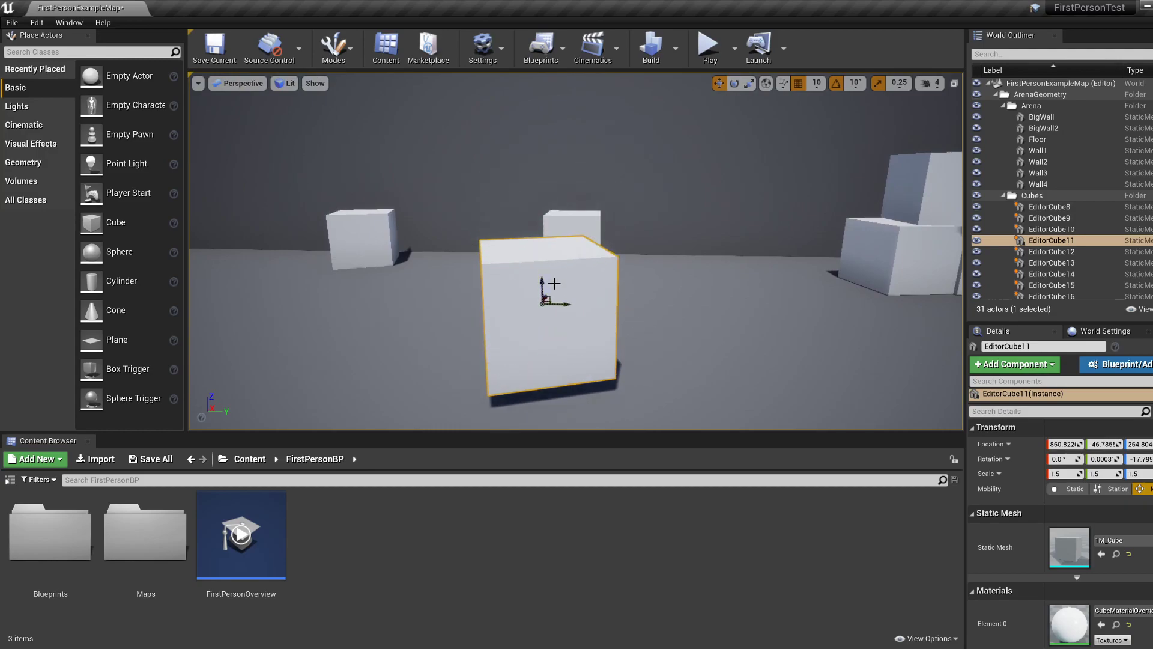
click(734, 83)
drag(564, 312, 618, 312)
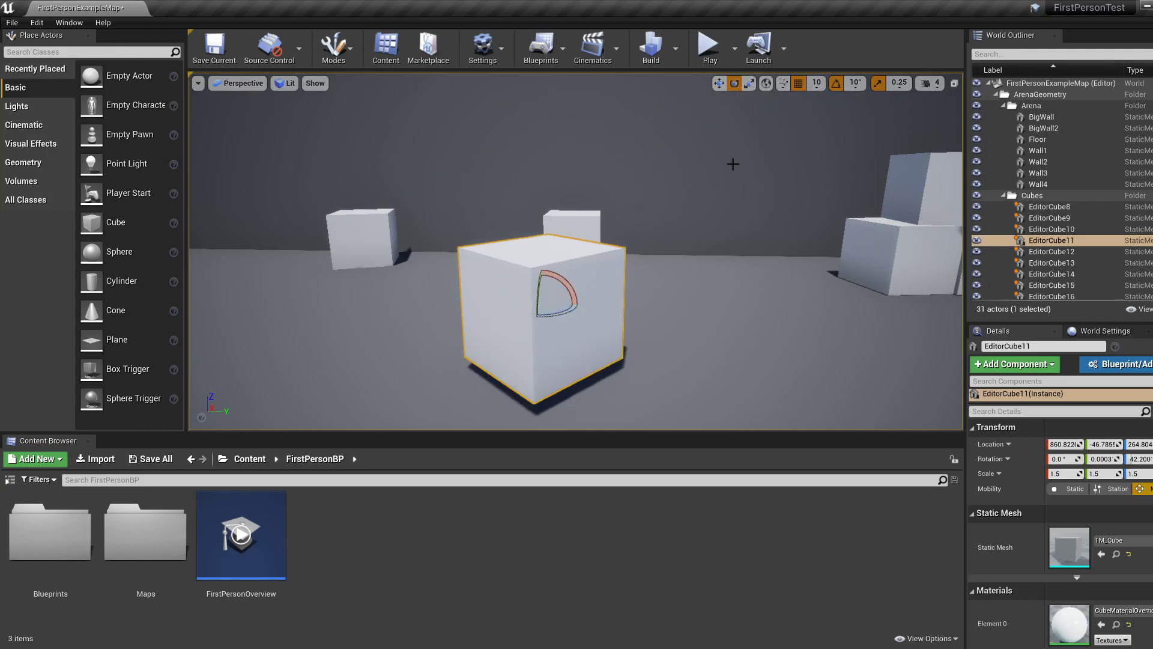
Scale EditorCube11 uniformly to 1.75 and return to the translate tool
mouse_move(543, 303)
mouse_down()
mouse_move(576, 286)
mouse_move(554, 298)
mouse_up()
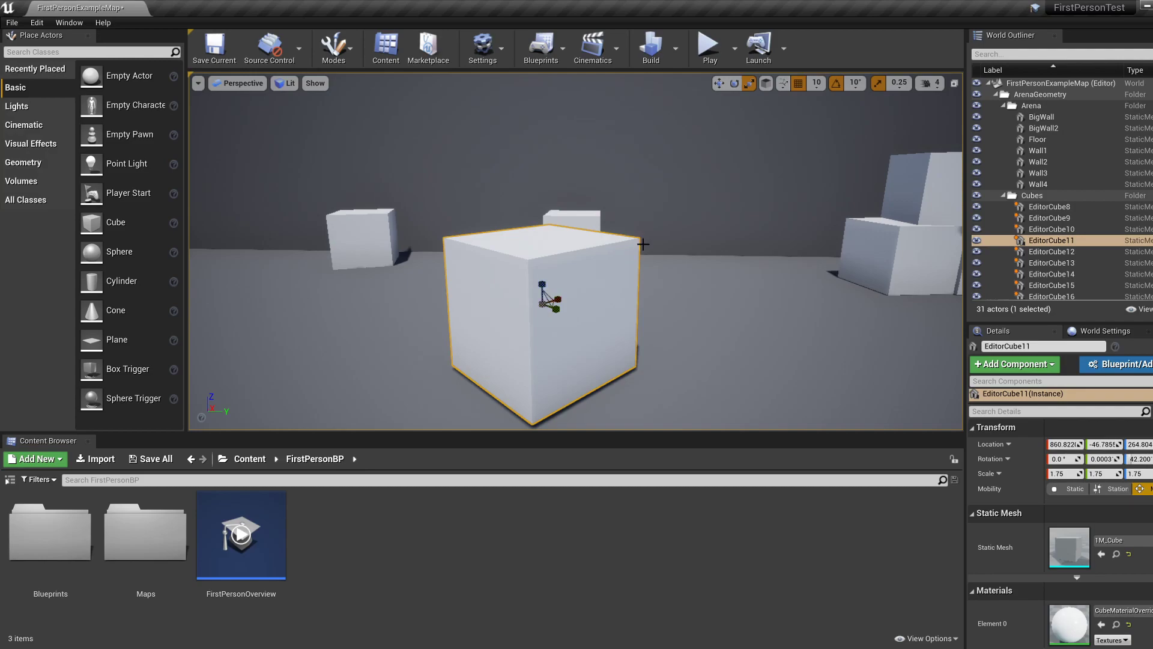
click(719, 84)
Move the large cube EditorCube8 along the X axis to about 1494, near the back wall
right_drag(695, 271, 593, 216)
key(w)
right_drag(613, 306, 391, 332)
click(309, 303)
key(a)
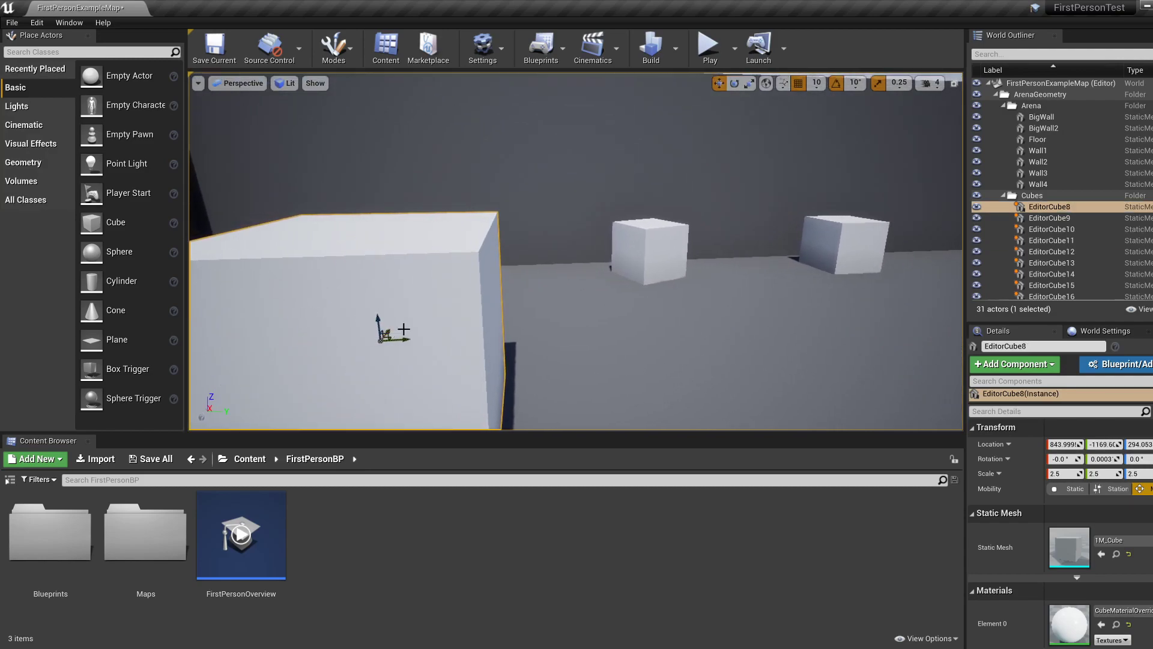
mouse_move(635, 281)
right_down()
mouse_move(775, 280)
mouse_move(781, 240)
mouse_move(637, 269)
mouse_move(631, 235)
mouse_move(799, 237)
mouse_move(624, 289)
mouse_move(595, 276)
mouse_move(641, 289)
right_up()
key(w)
key(s)
key(w)
key(w)
key(s)
key(a)
key(d)
drag(373, 299, 429, 195)
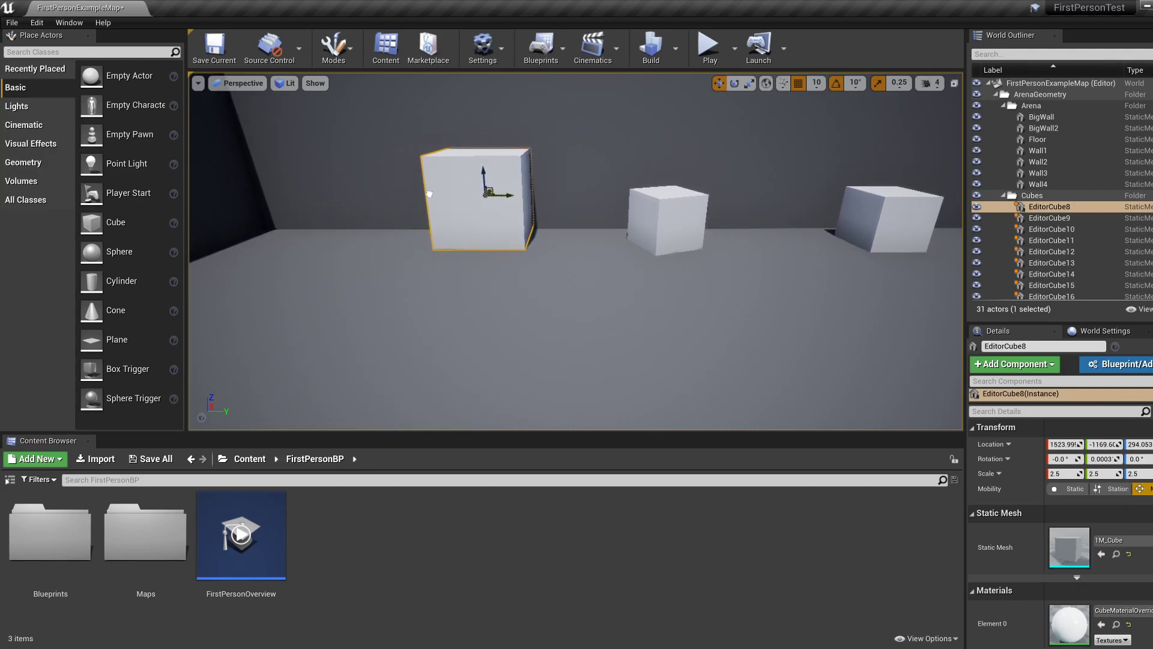
Raise EditorCube9 to a height of about 515 and move it along Y to about -1167, above the large cube
key(w)
right_drag(430, 197, 445, 173)
click(679, 304)
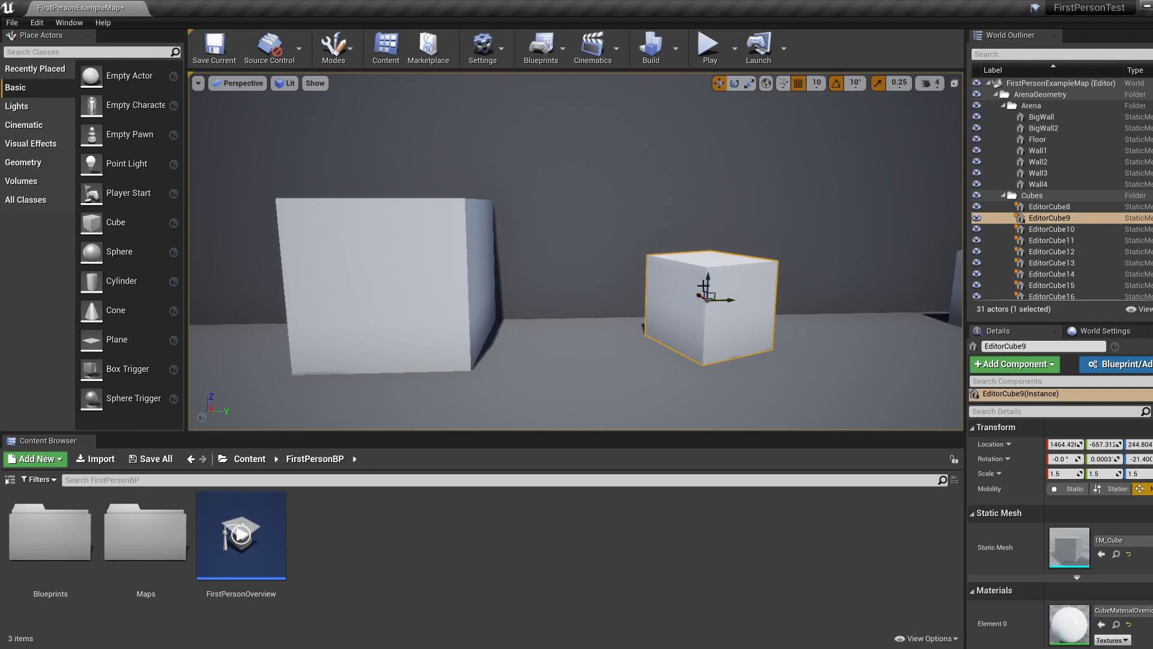
drag(708, 278, 716, 113)
right_drag(732, 286, 687, 288)
key(w)
key(s)
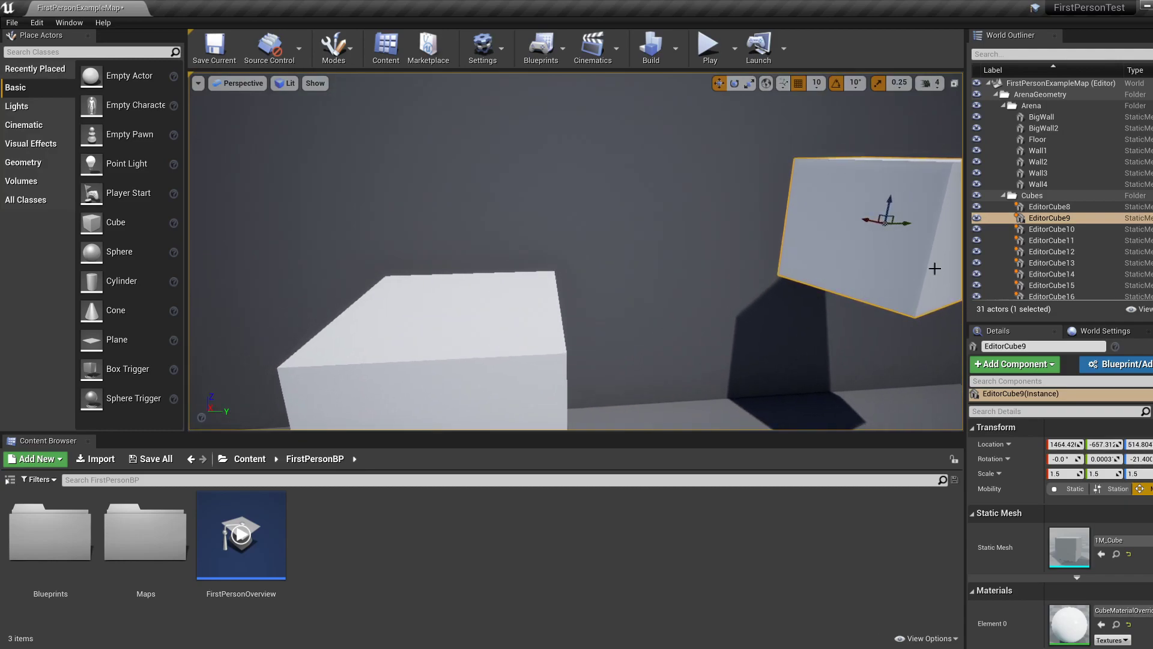
drag(912, 225, 483, 267)
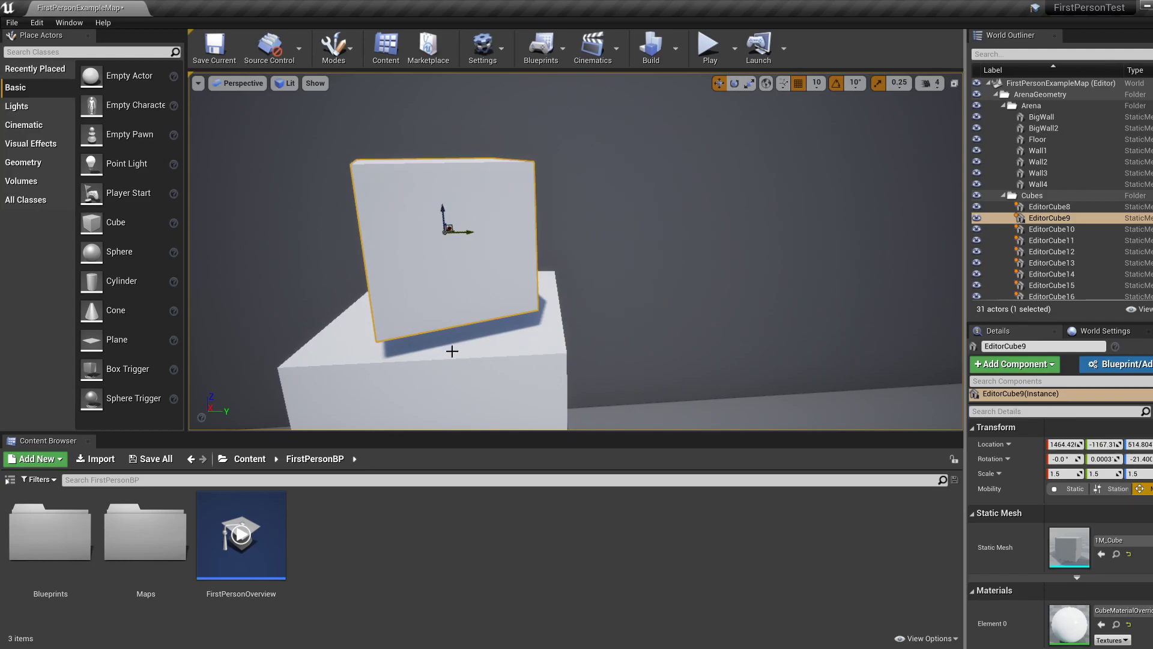
Lower EditorCube9 so that it rests on top of the large cube EditorCube8
click(465, 386)
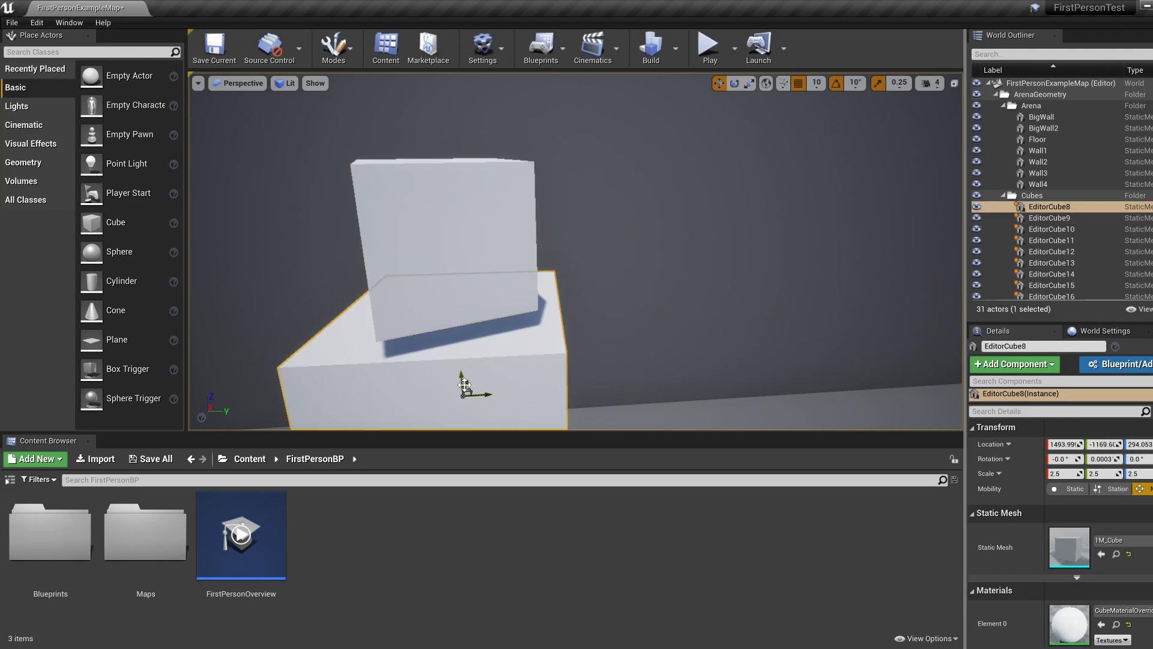
click(483, 243)
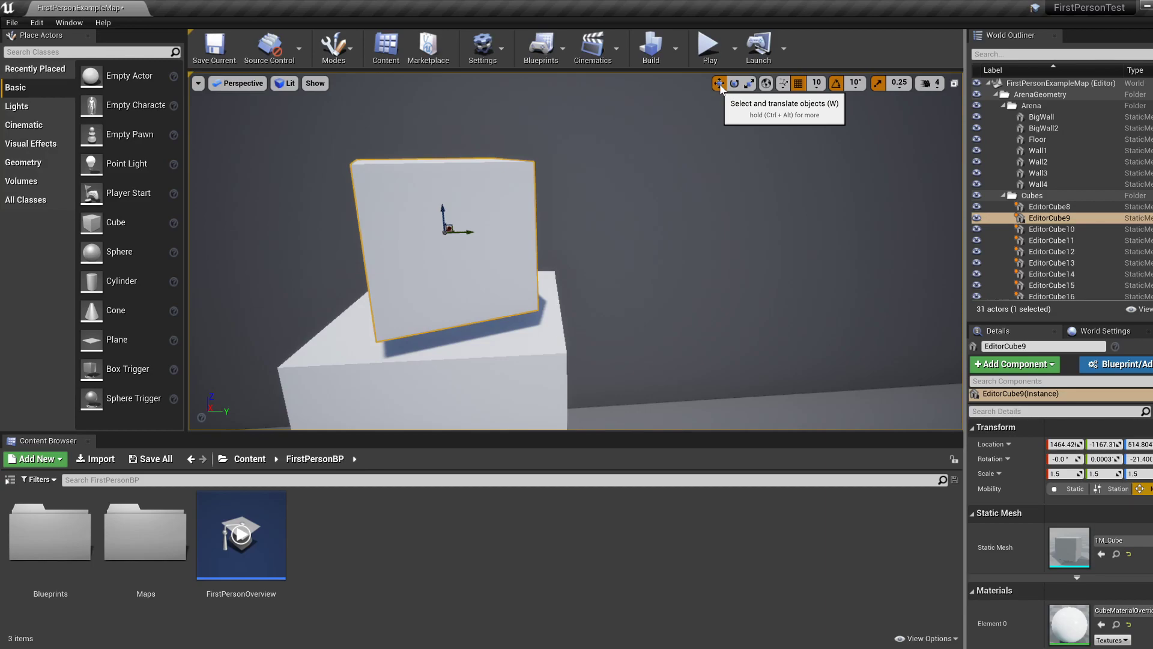
right_drag(700, 247, 673, 247)
key(d)
key(s)
key(w)
key(w)
key(a)
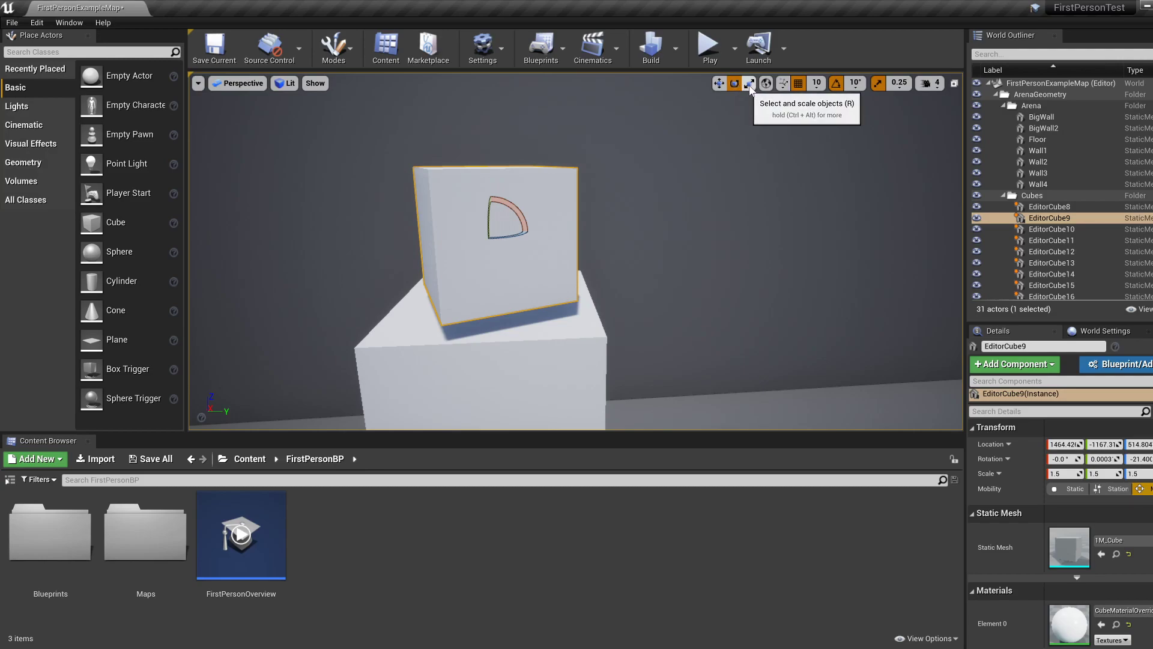
key(a)
right_drag(644, 188, 576, 238)
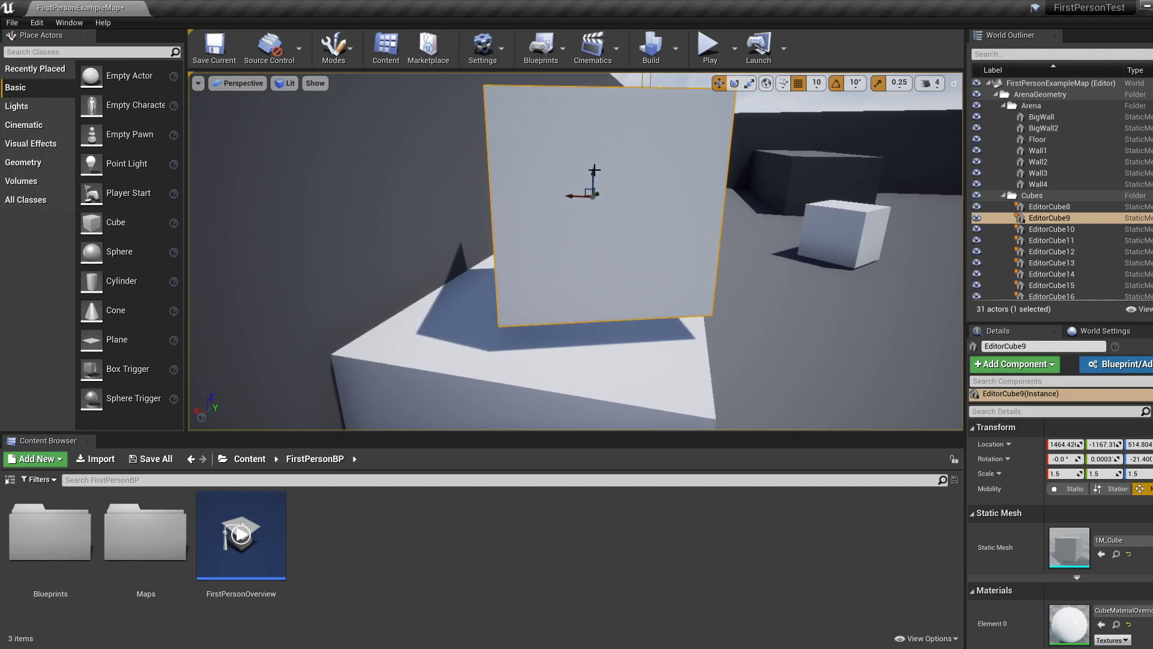
drag(593, 172, 595, 200)
Slide EditorCube10 along the back wall until it stands beside the large cube
key(d)
right_drag(701, 215, 649, 216)
click(700, 225)
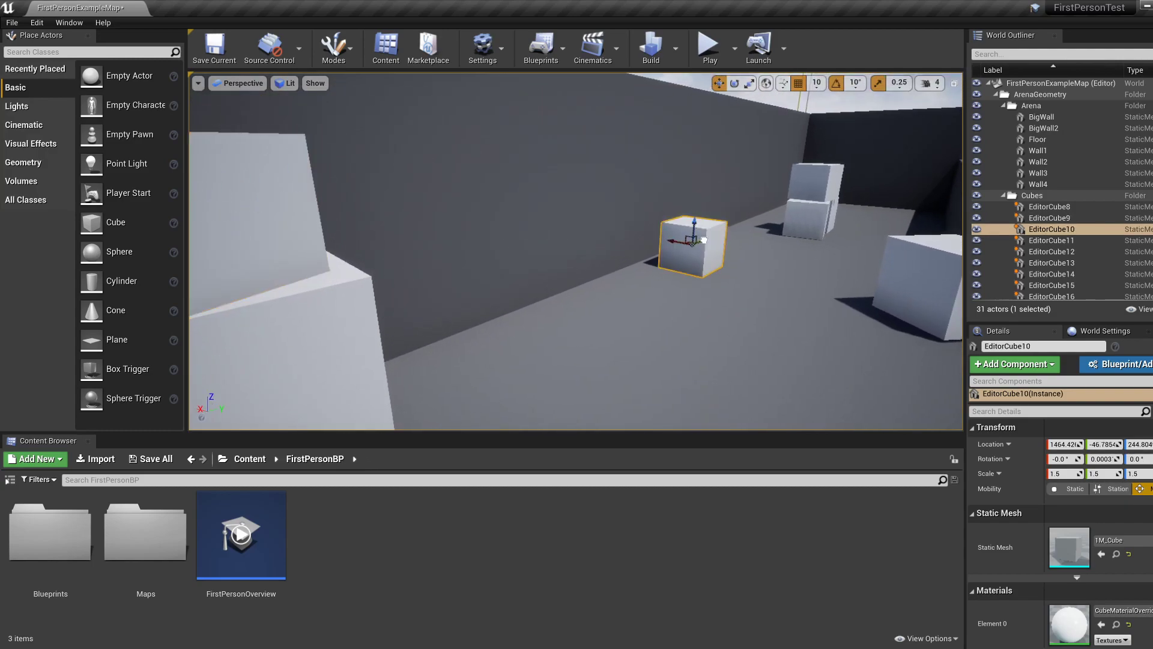
drag(704, 240, 468, 351)
Move EditorCube11 to about X 1481, Y -737, next to EditorCube10 along the back wall
key(d)
right_drag(468, 355, 502, 358)
key(w)
click(679, 312)
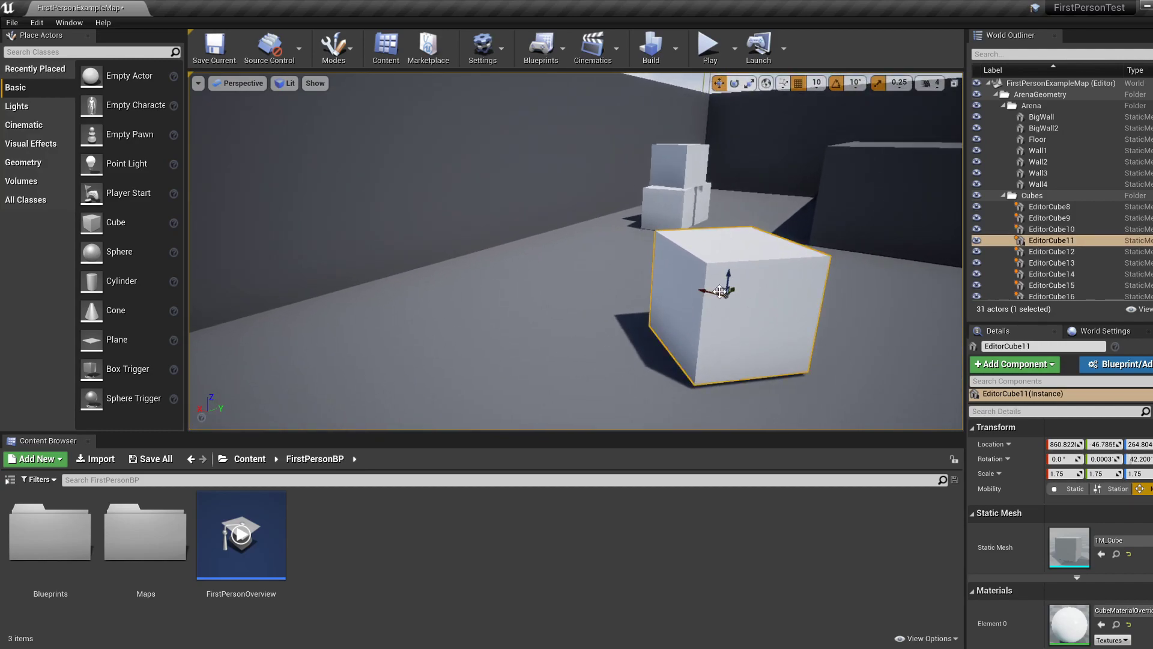
drag(700, 291, 294, 276)
right_drag(302, 296, 192, 291)
key(w)
drag(767, 280, 619, 297)
Lower EditorCube11 by 10 units toward the floor, to a height of about 255
mouse_move(632, 361)
right_down()
mouse_move(640, 441)
mouse_move(571, 421)
mouse_move(569, 330)
mouse_move(636, 349)
right_up()
key(w)
key(s)
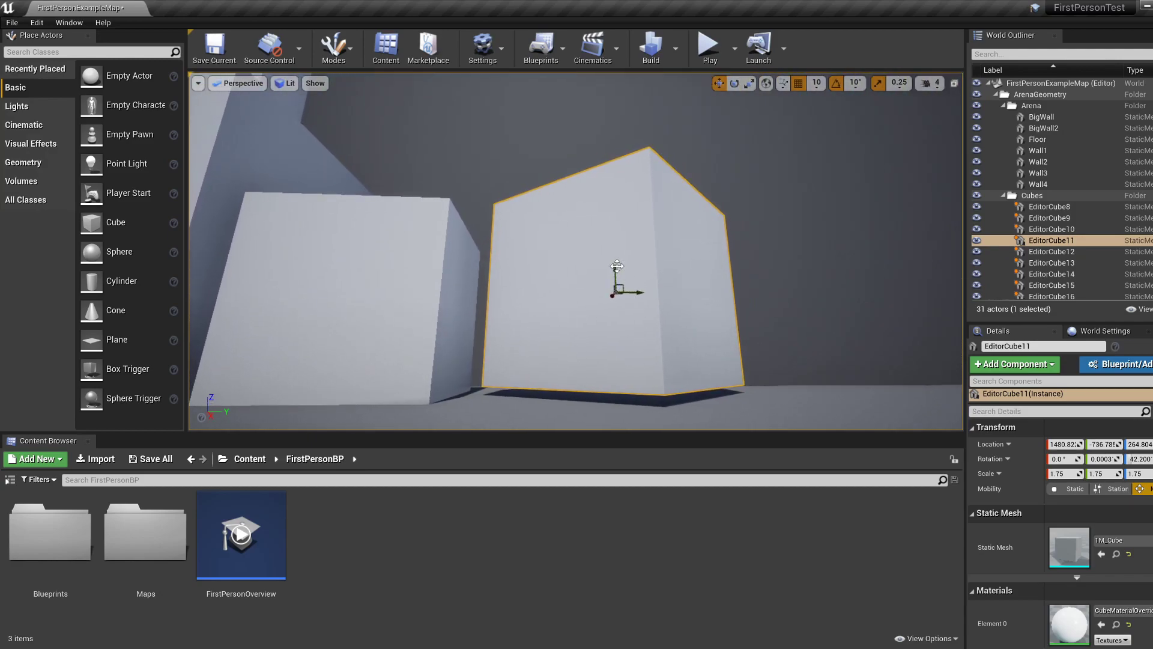
drag(617, 266, 617, 273)
Select EditorCube12, EditorCube13 and EditorCube14 and slide the whole stack along Y toward the other cubes
right_drag(695, 344, 727, 390)
key(s)
key(w)
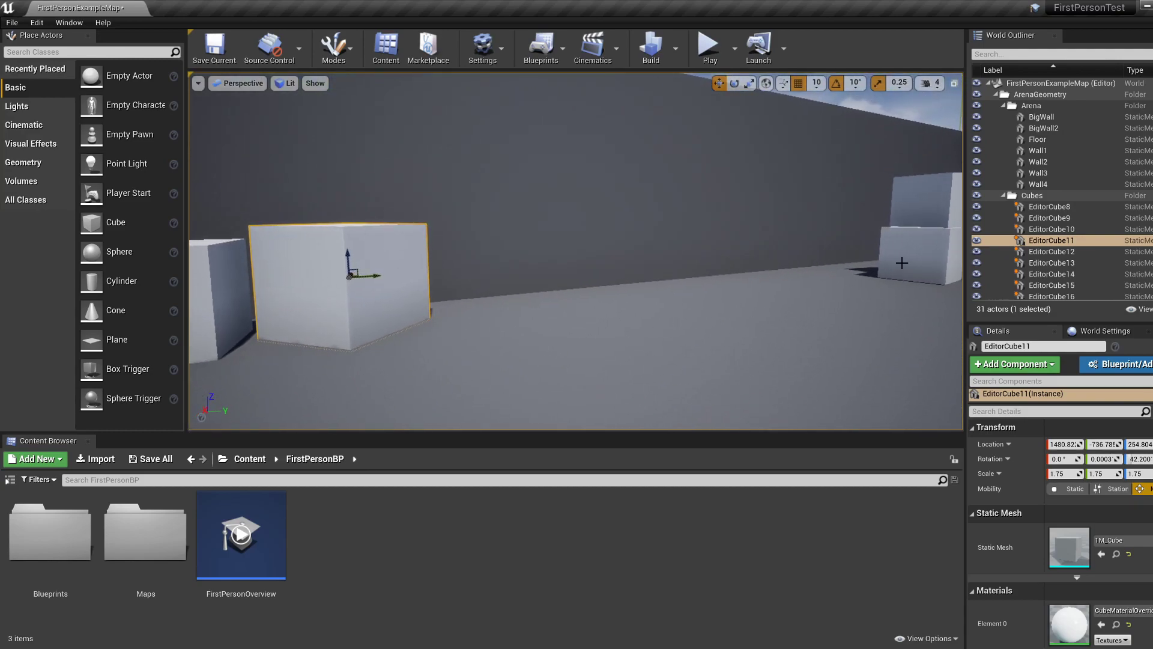
right_drag(619, 273, 740, 327)
key(w)
key(s)
key(w)
key(s)
drag(708, 226, 684, 223)
key(s)
right_drag(685, 223, 708, 226)
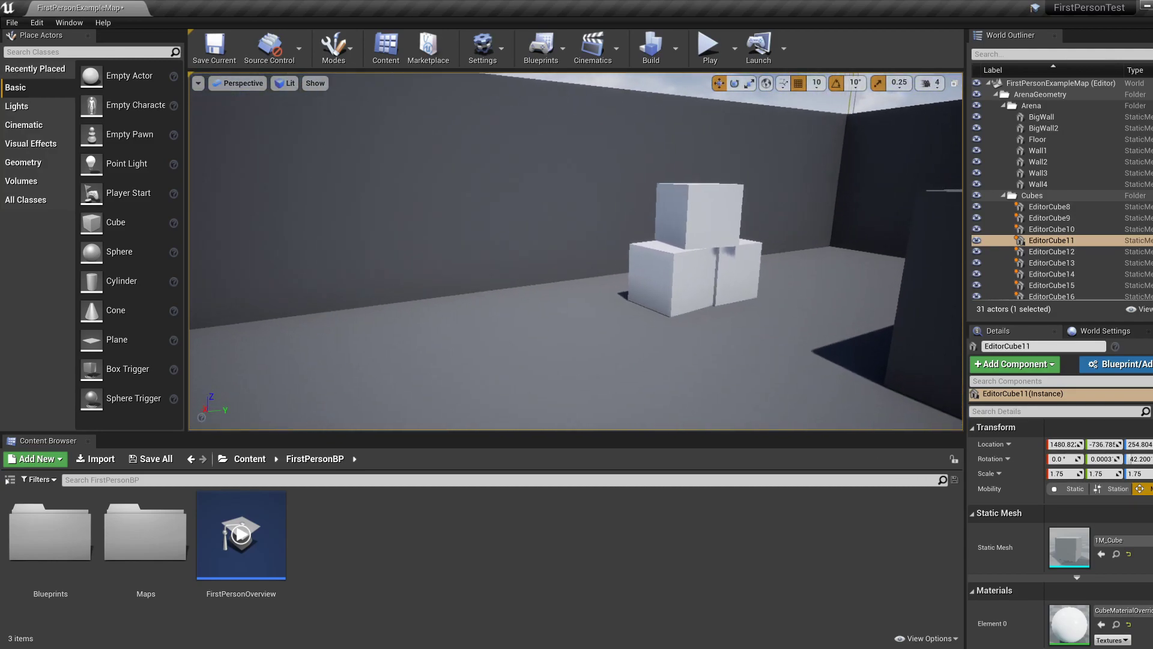
click(689, 215)
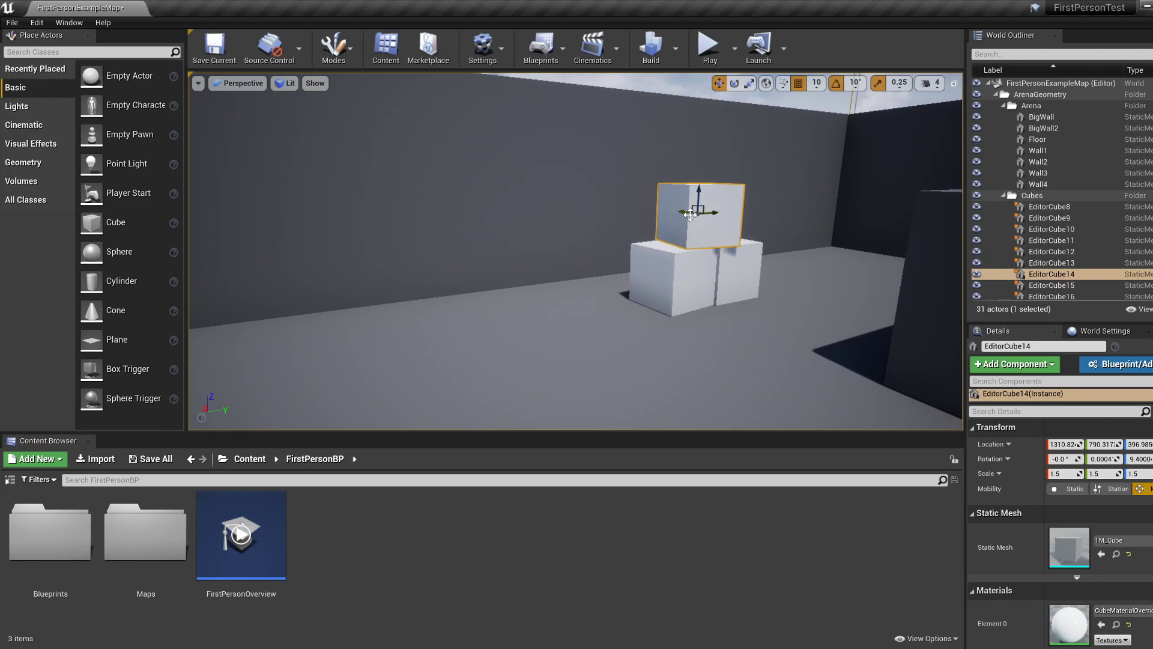
ctrl+click(681, 282)
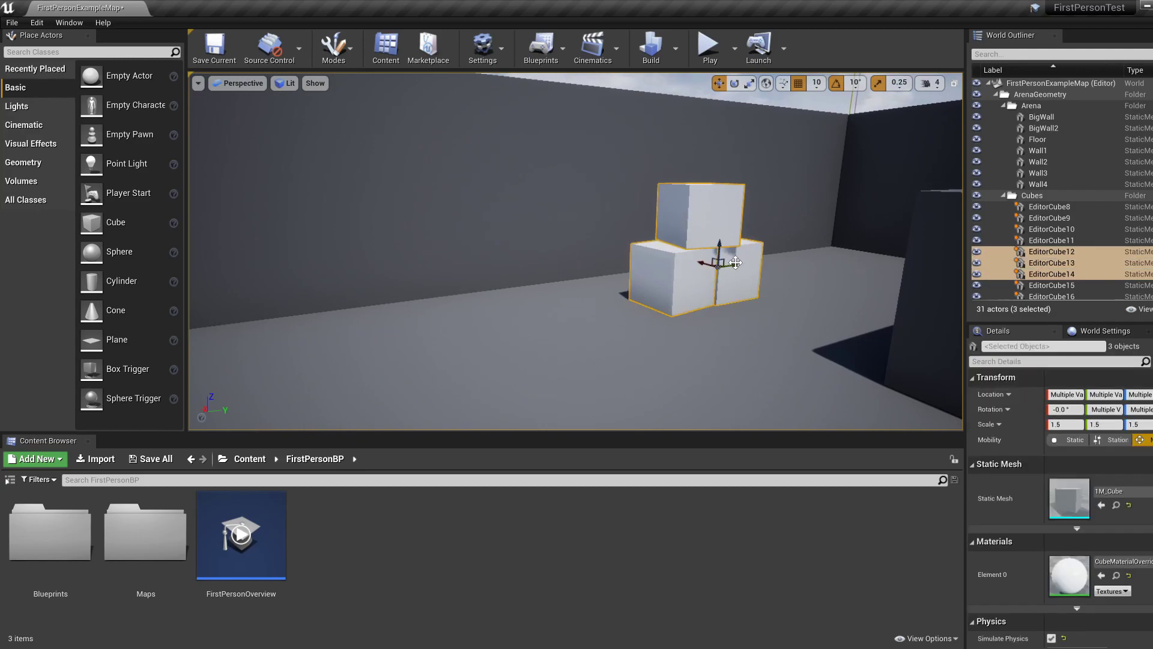
drag(735, 263, 411, 315)
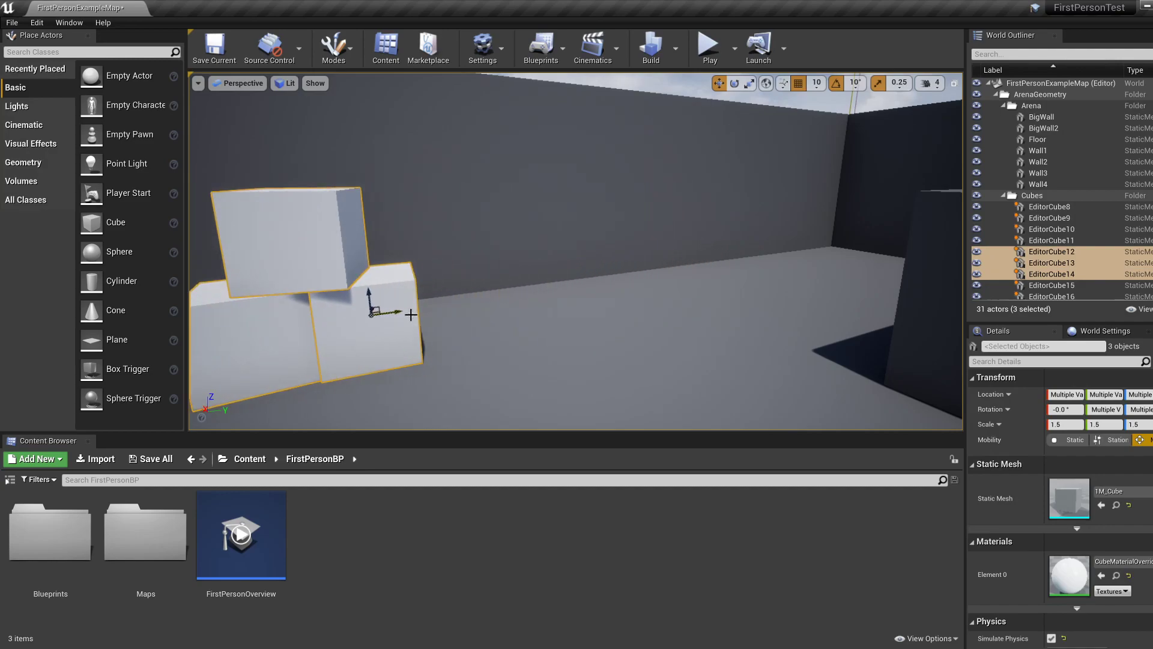
Slide the three-cube stack further along Y, closer to EditorCube11
right_drag(411, 314, 336, 312)
key(a)
right_drag(637, 309, 713, 308)
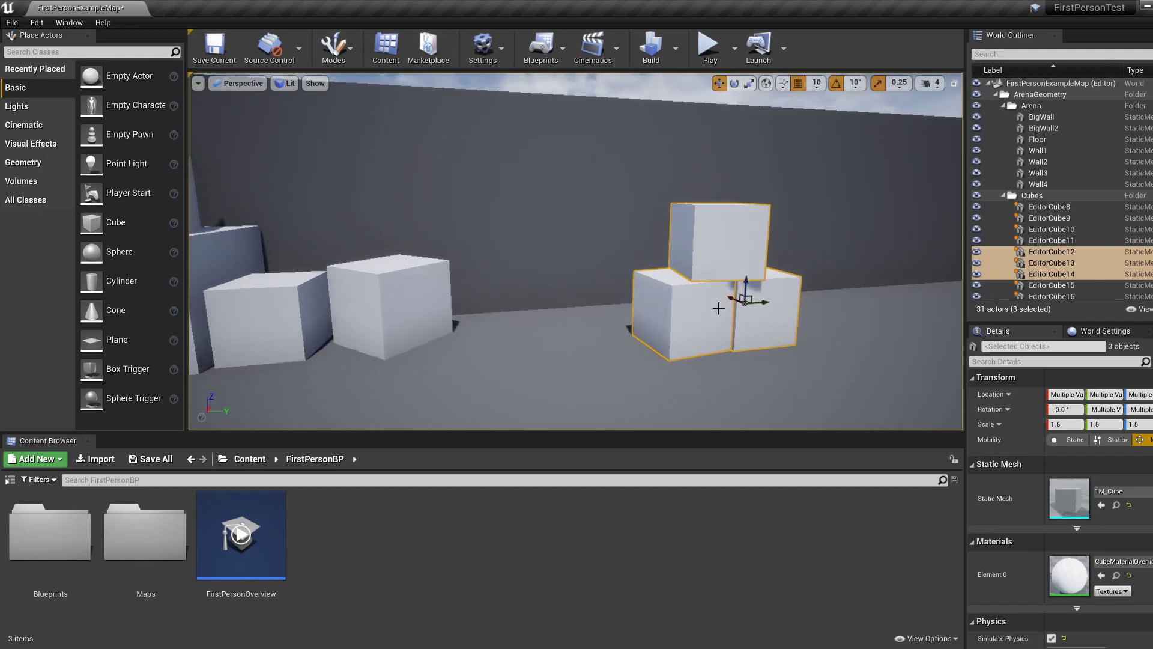
drag(765, 304, 609, 322)
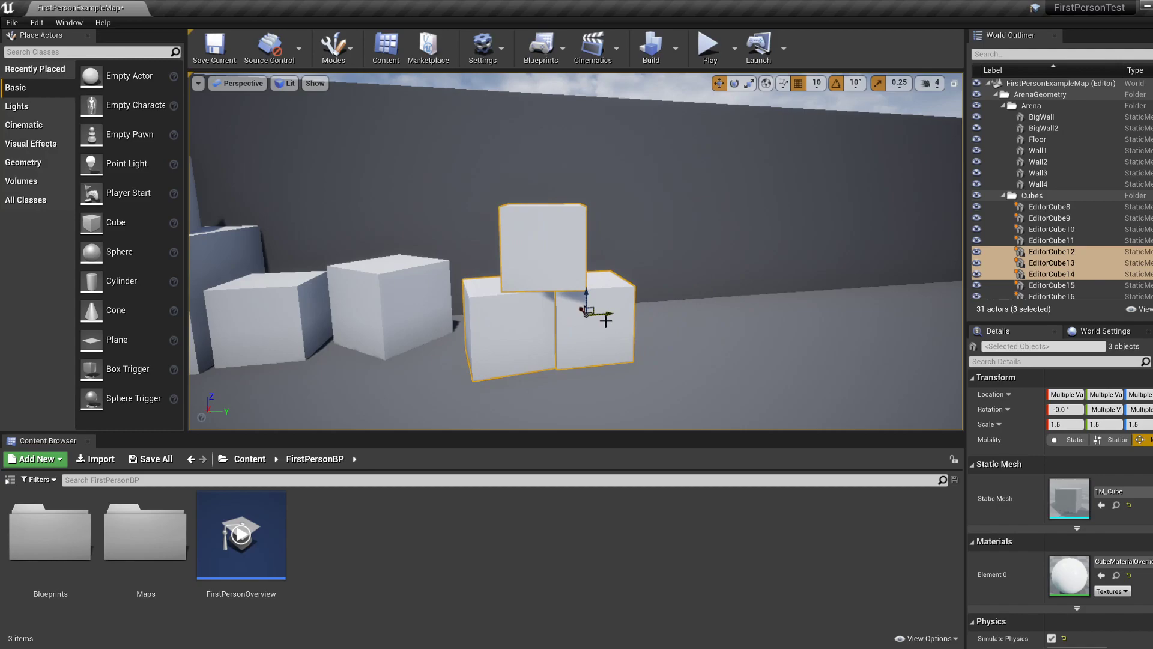
Push the three-cube stack back toward the wall, in line with the other cubes
key(a)
key(w)
right_drag(609, 322, 700, 331)
drag(588, 304, 517, 280)
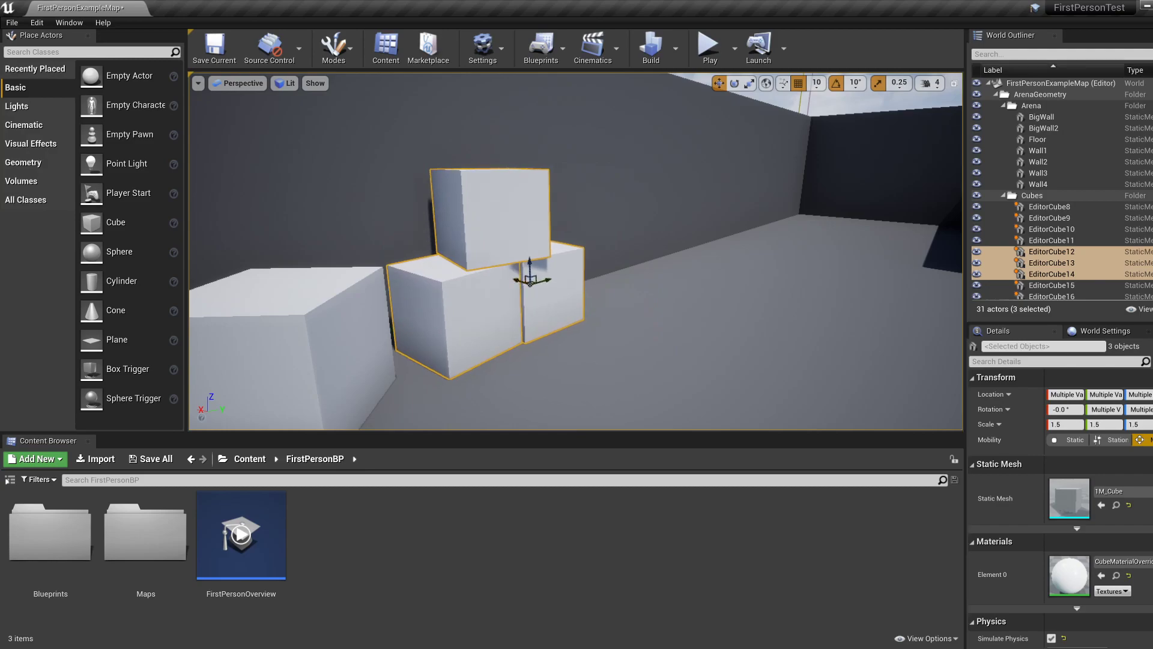
Lift EditorCube10 to a height of about 595 and move it to Y about -447, above the three-cube stack
right_drag(709, 325, 585, 306)
key(s)
key(d)
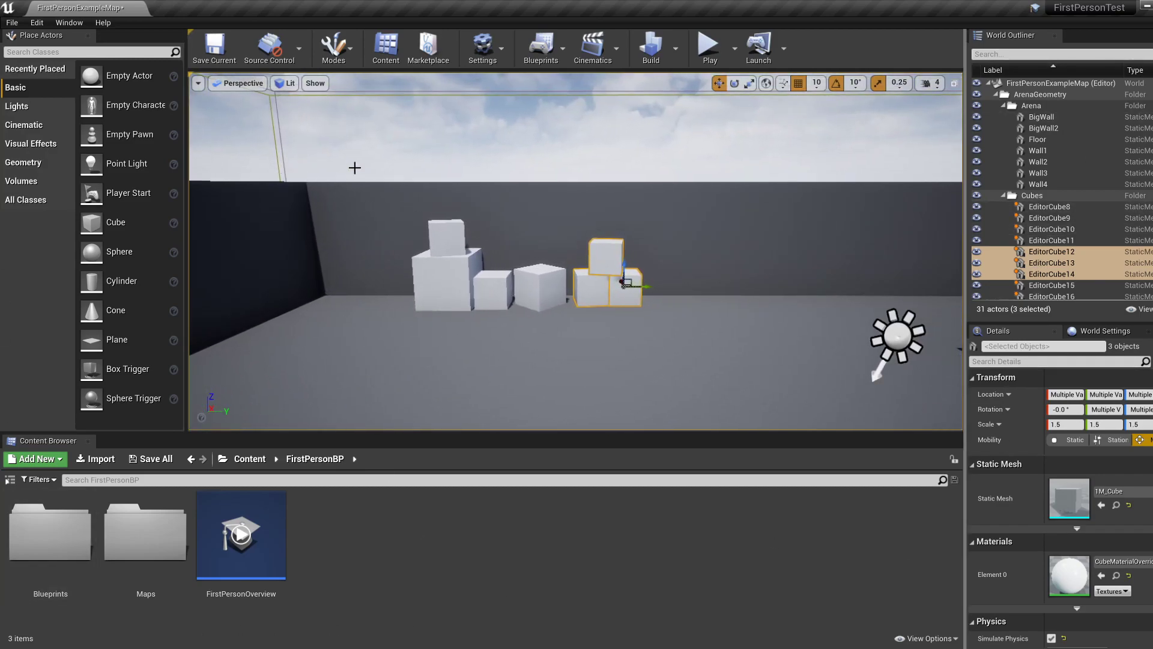
right_drag(743, 305, 763, 340)
key(d)
key(w)
key(w)
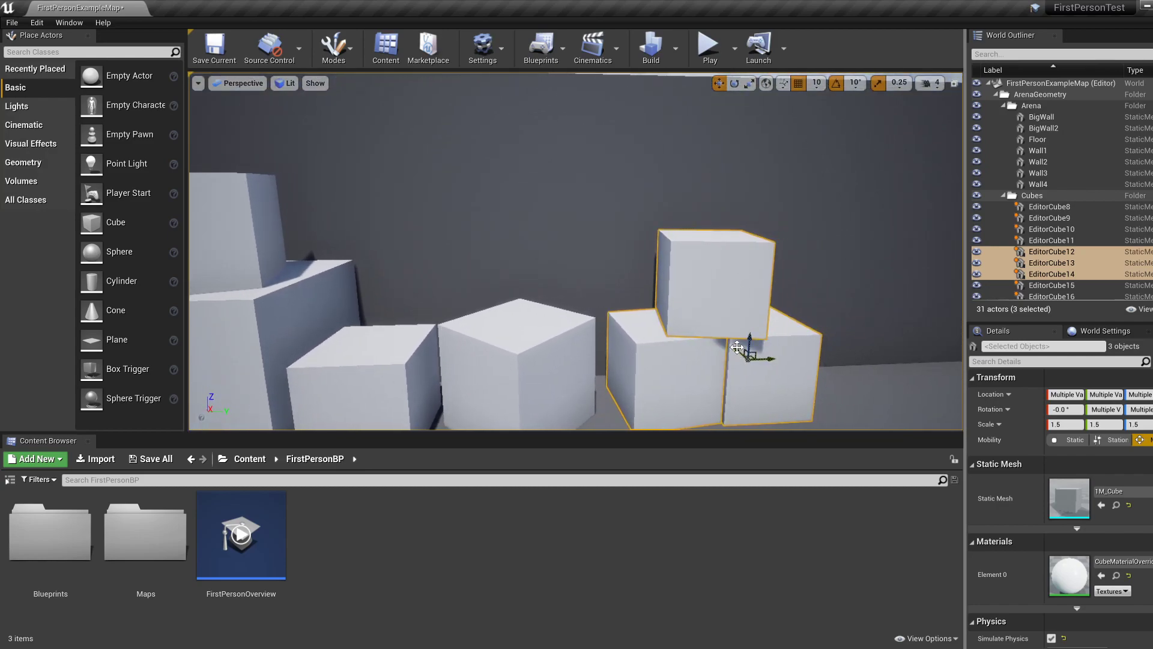
right_drag(736, 347, 682, 352)
click(544, 312)
drag(532, 303, 891, 158)
Lower EditorCube10 to a height of about 545 over the stack and shift it to X about 1484
right_drag(890, 158, 770, 155)
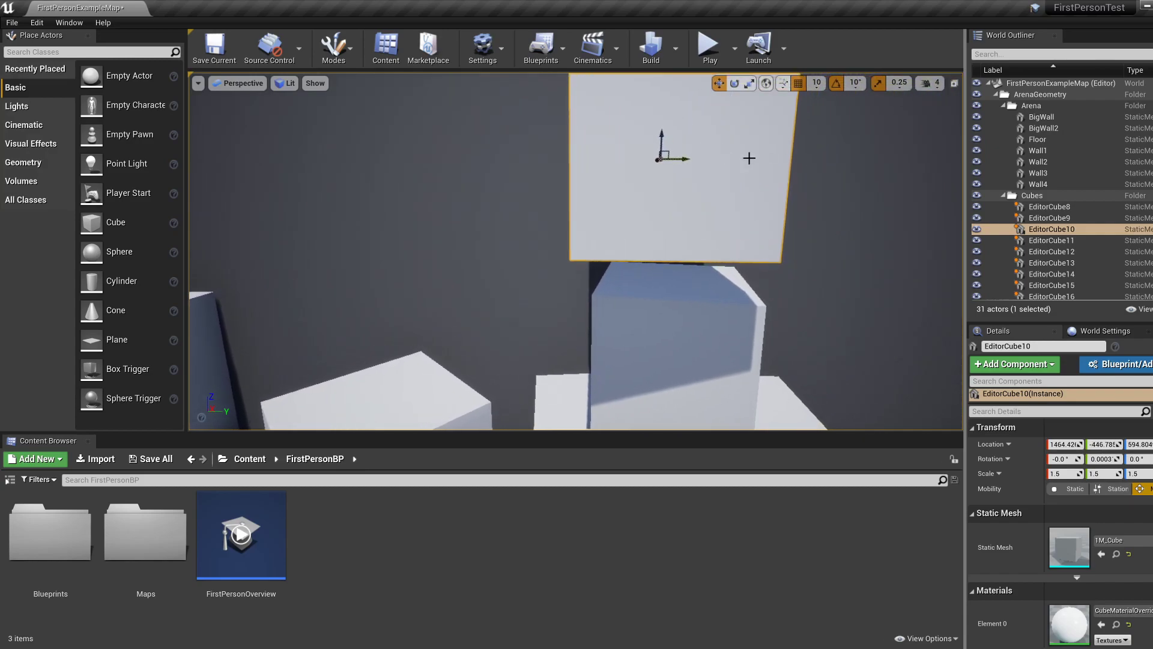
drag(661, 136, 667, 172)
right_drag(668, 173, 871, 174)
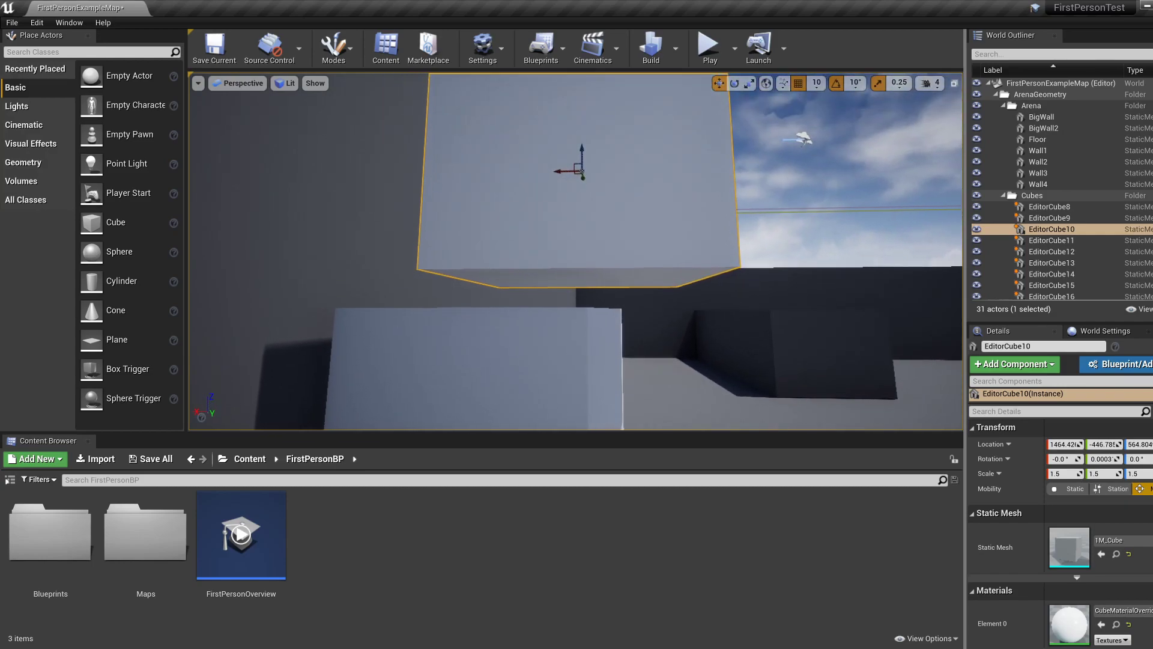
mouse_move(556, 170)
mouse_down()
mouse_move(530, 176)
mouse_move(556, 170)
mouse_up()
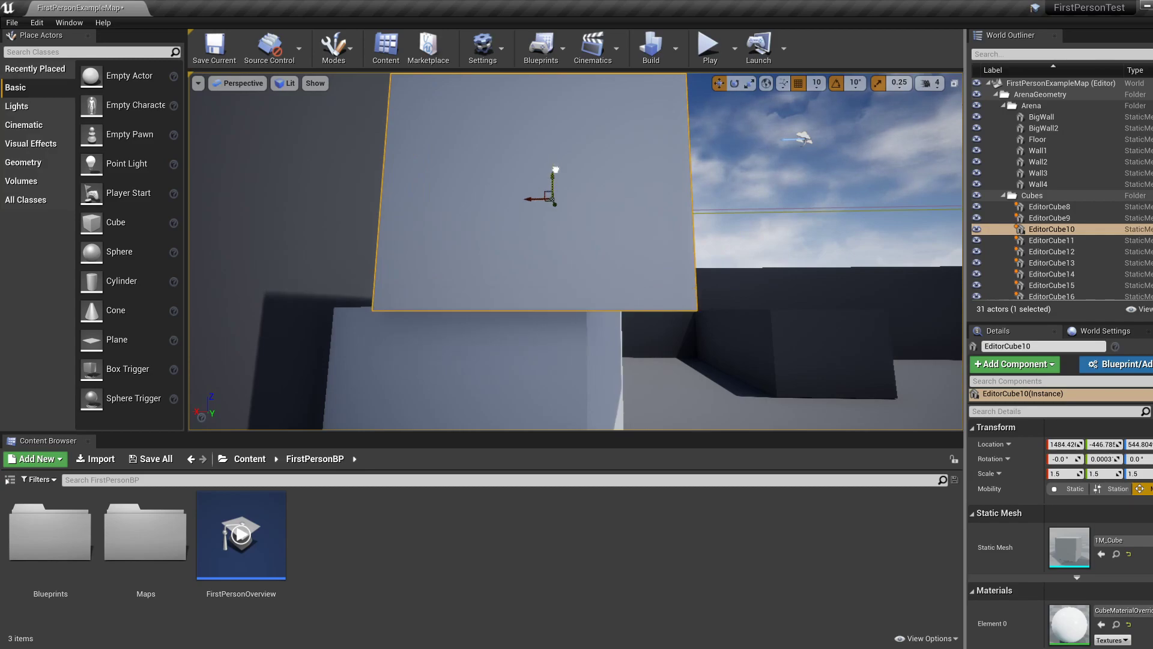
Run the level in the editor, walk up to the cube stacks and shoot at them to test their physics
right_drag(665, 292, 702, 224)
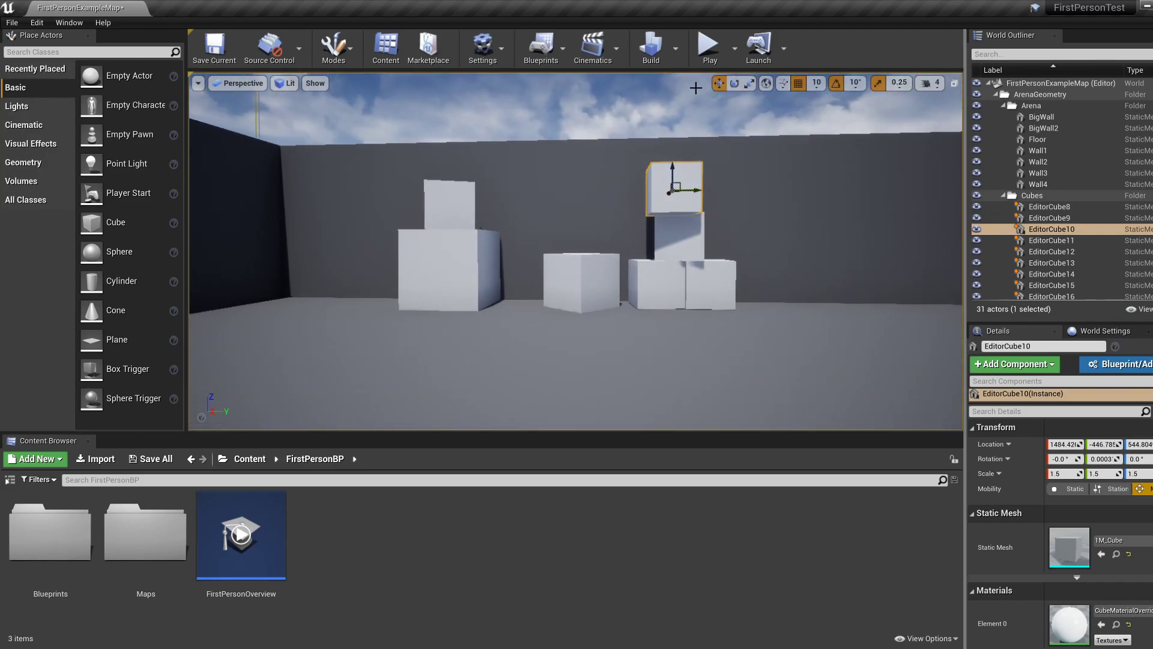
click(709, 45)
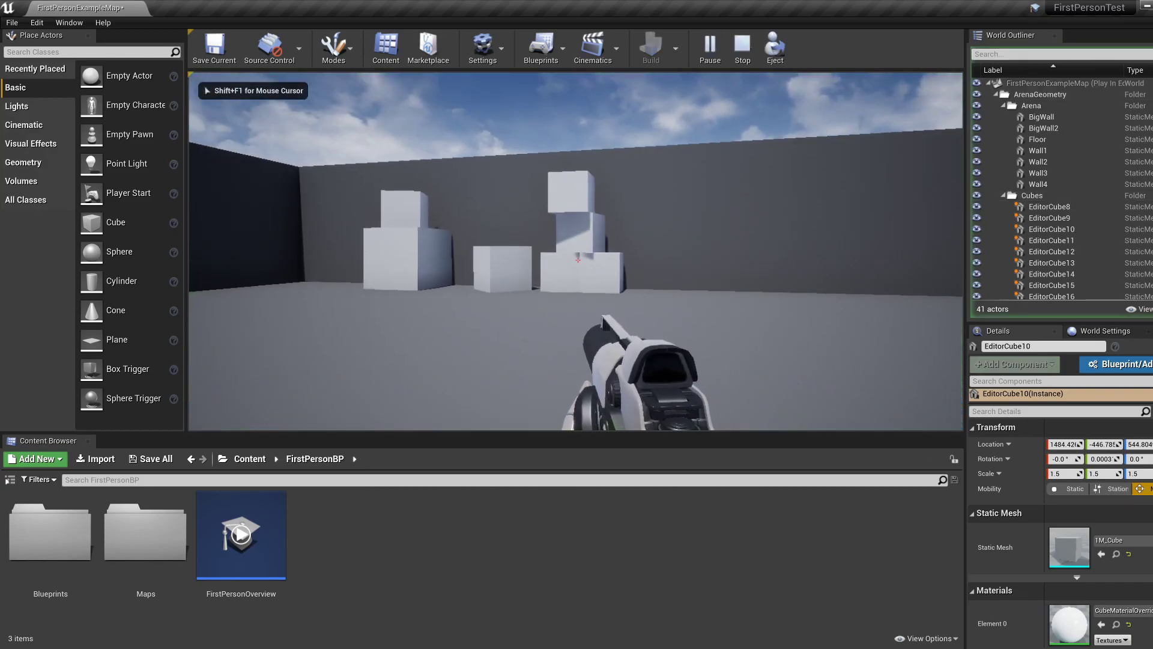
key(w)
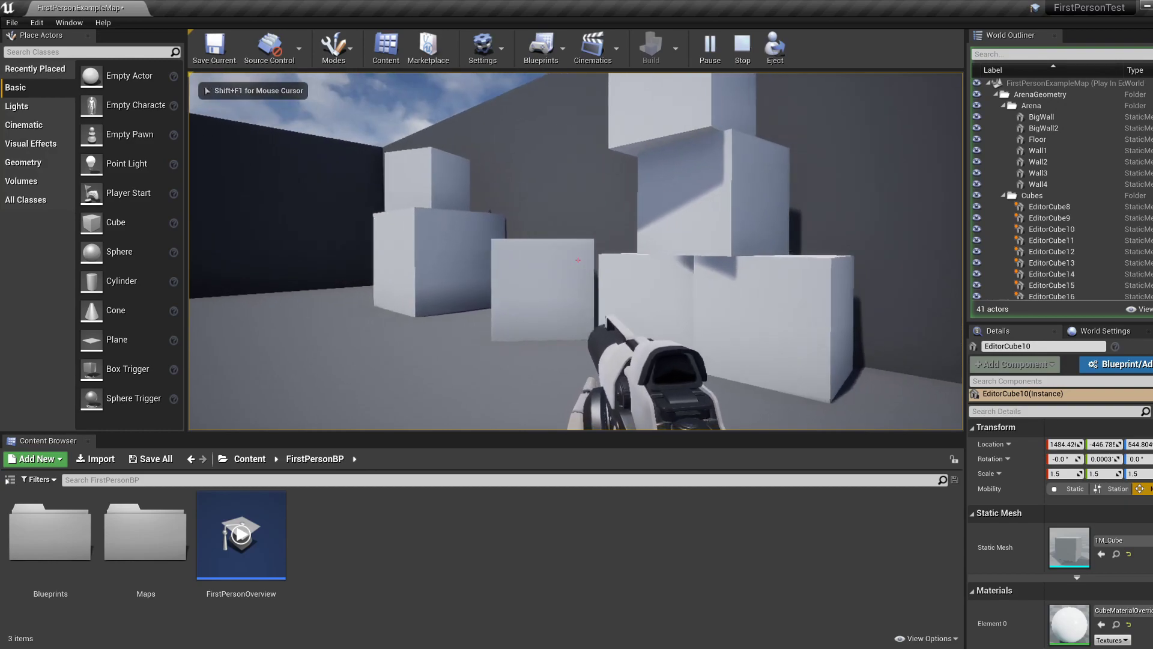
key(a)
click(577, 260)
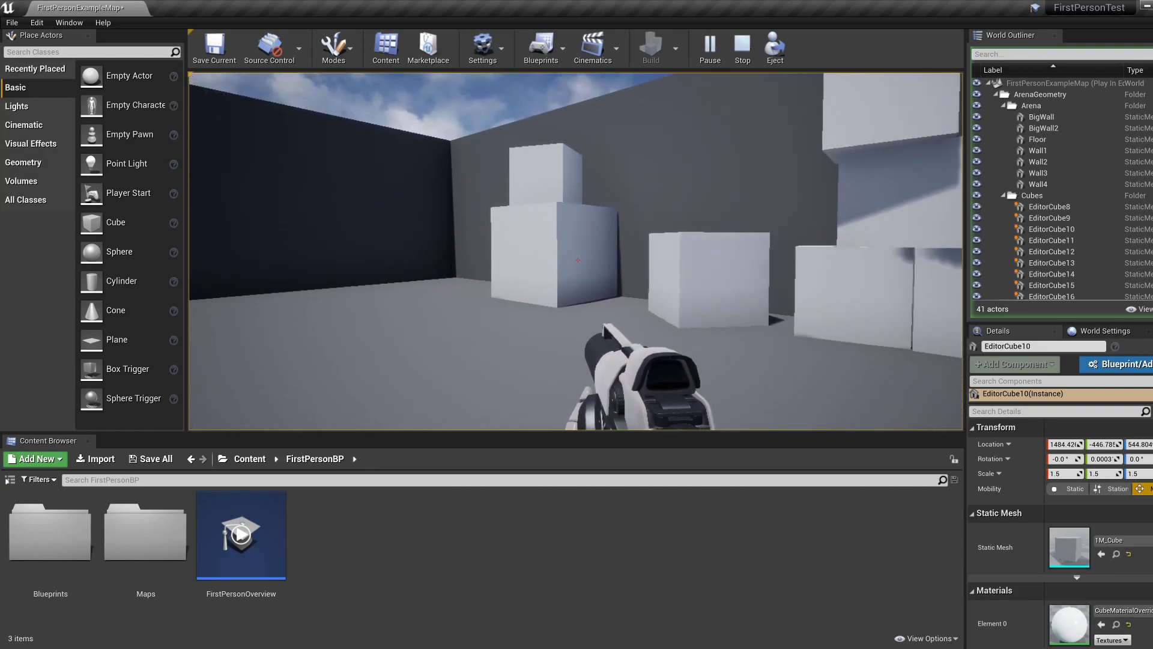
key(w)
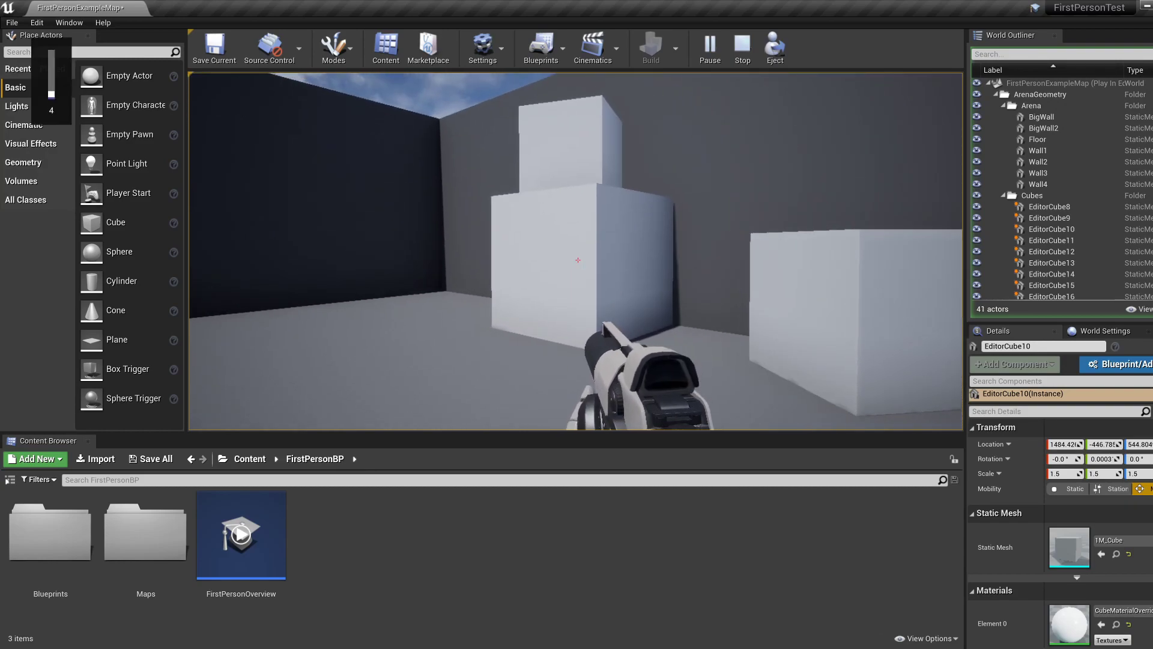
click(578, 260)
key(s)
click(578, 260)
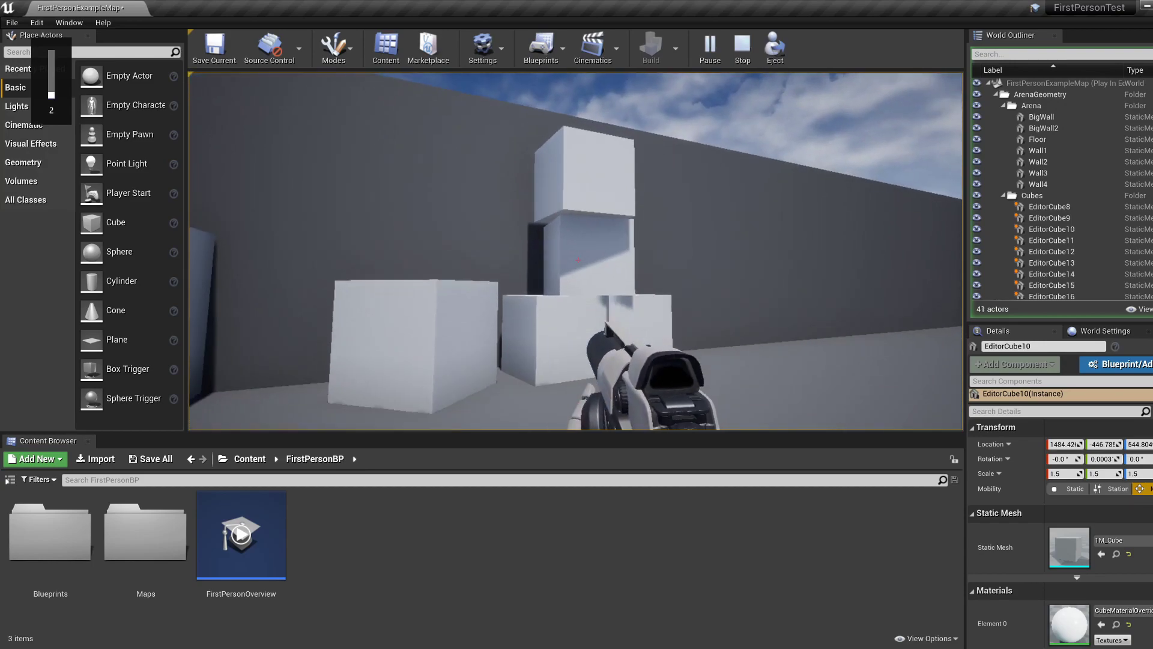
key(w)
click(577, 260)
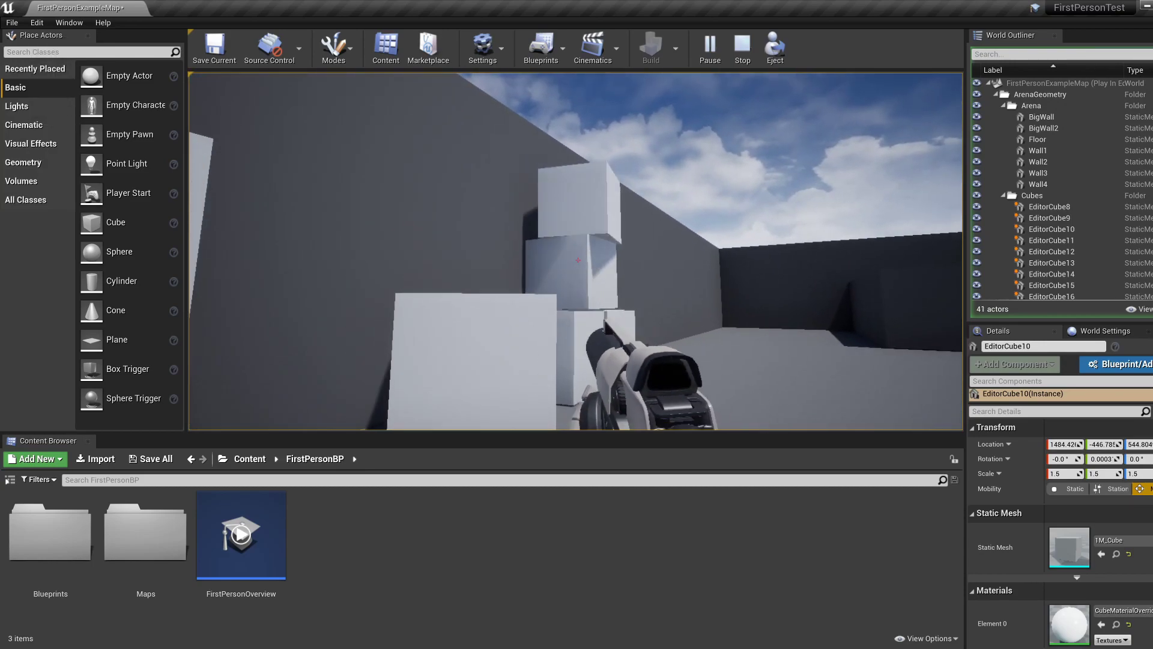
click(578, 260)
key(d)
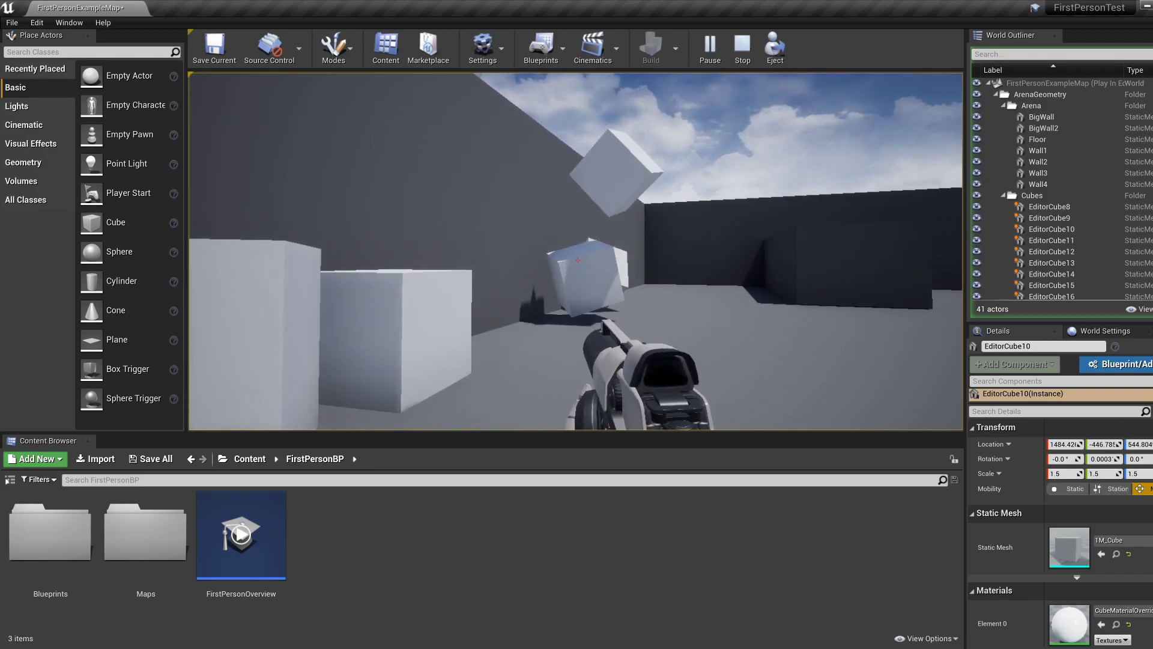
Keep shooting the toppled cubes along the wall, walk back past the remaining ones and end the play session
key(w)
click(578, 260)
key(w)
click(578, 260)
click(578, 260)
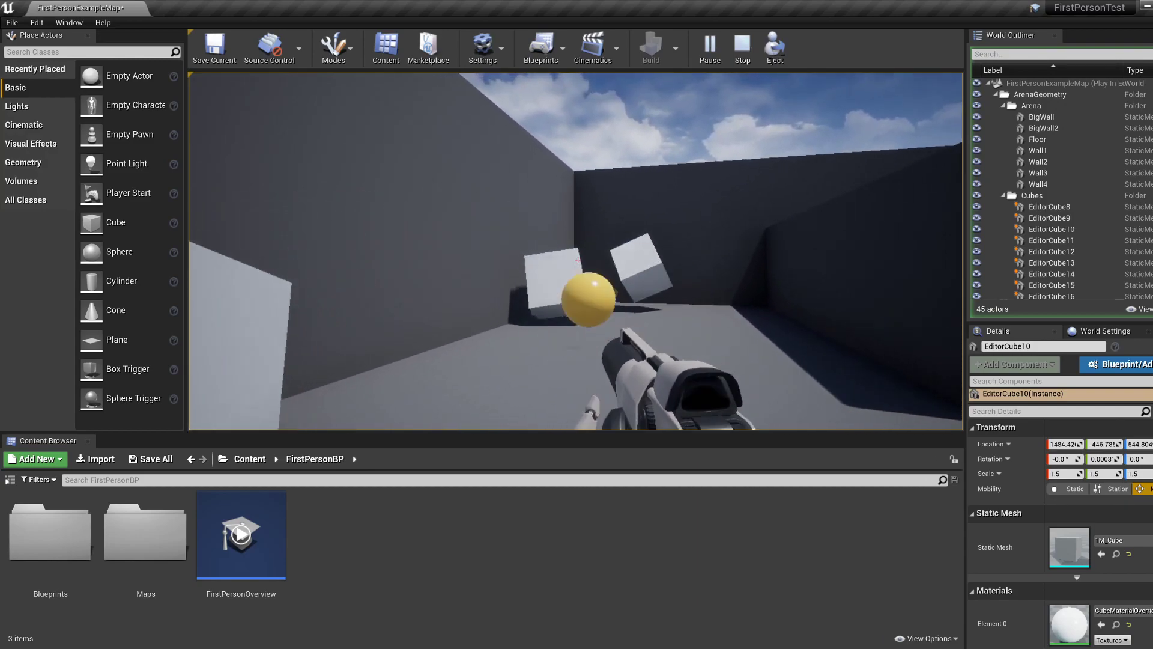
click(578, 260)
key(w)
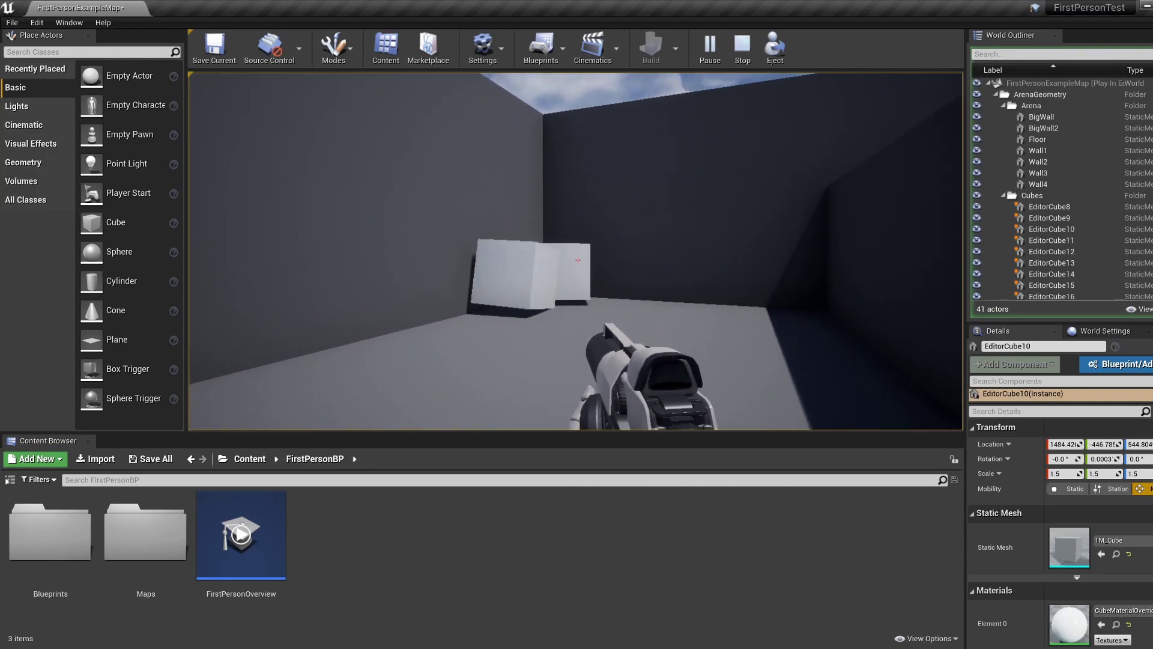
key(w)
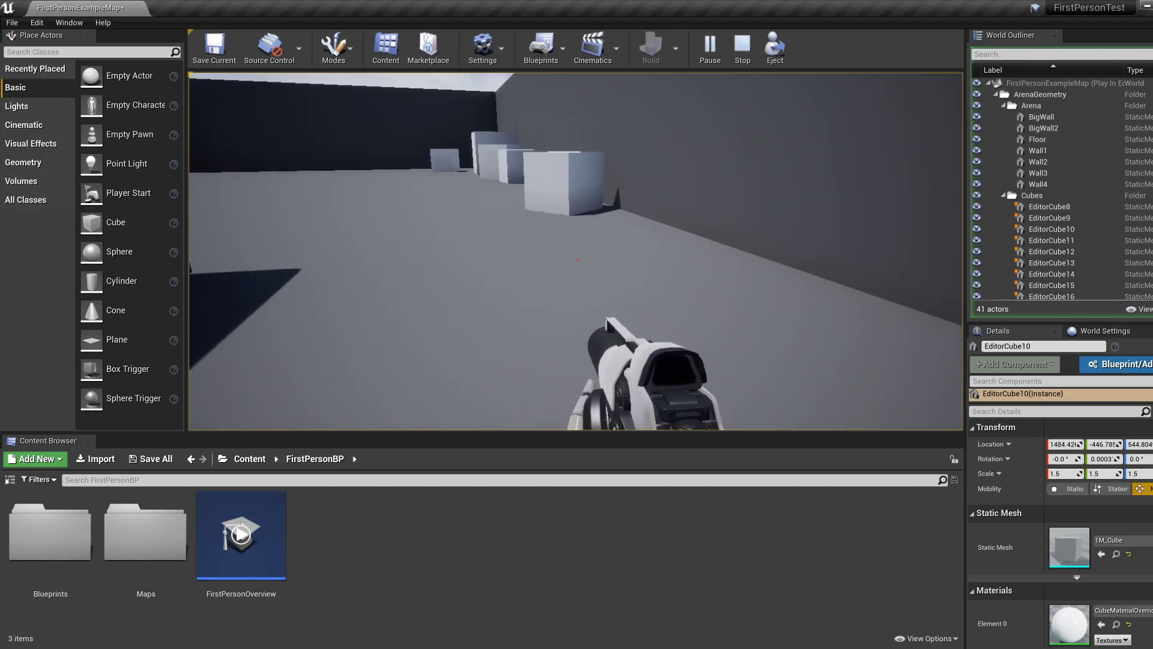
key(w)
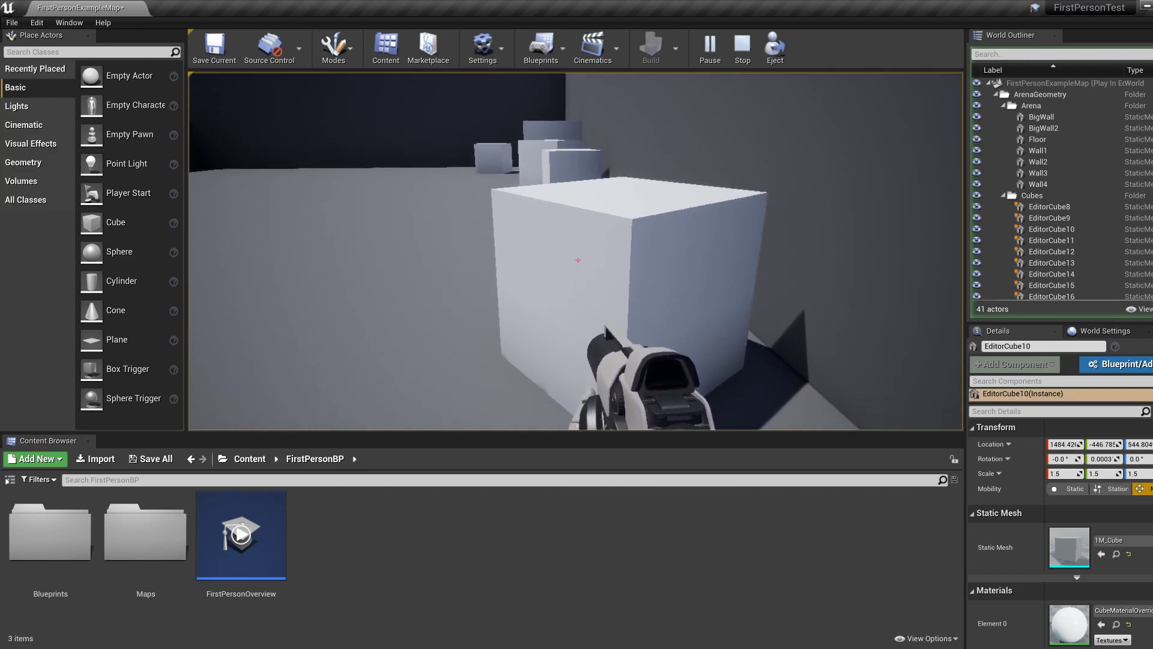
click(578, 259)
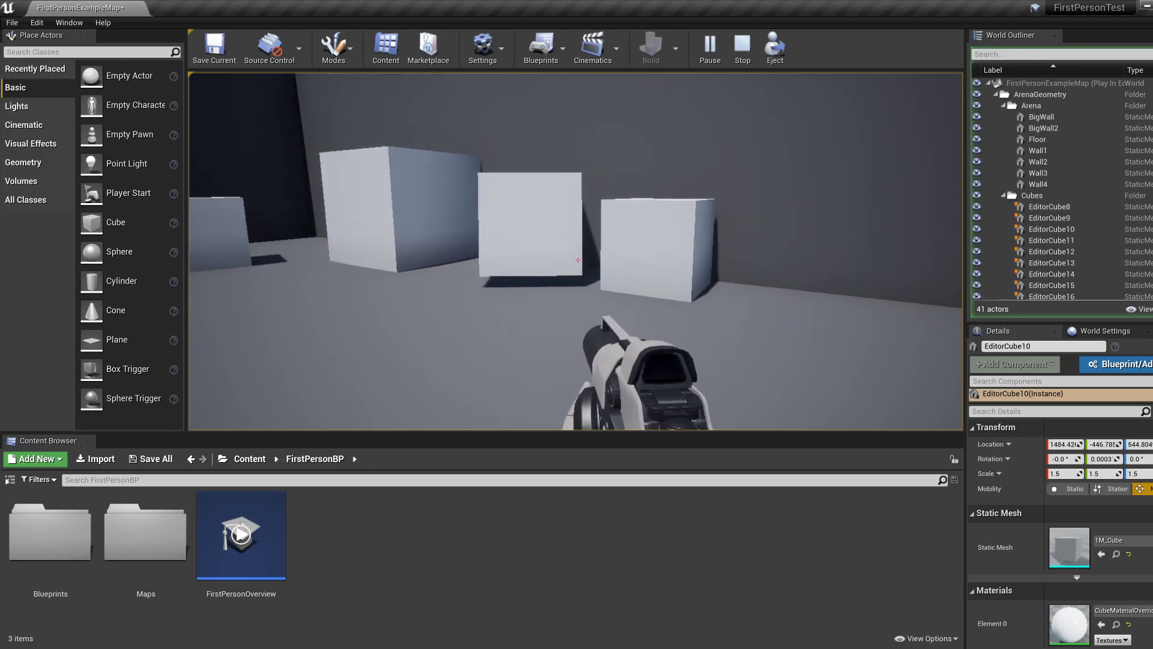
key(w)
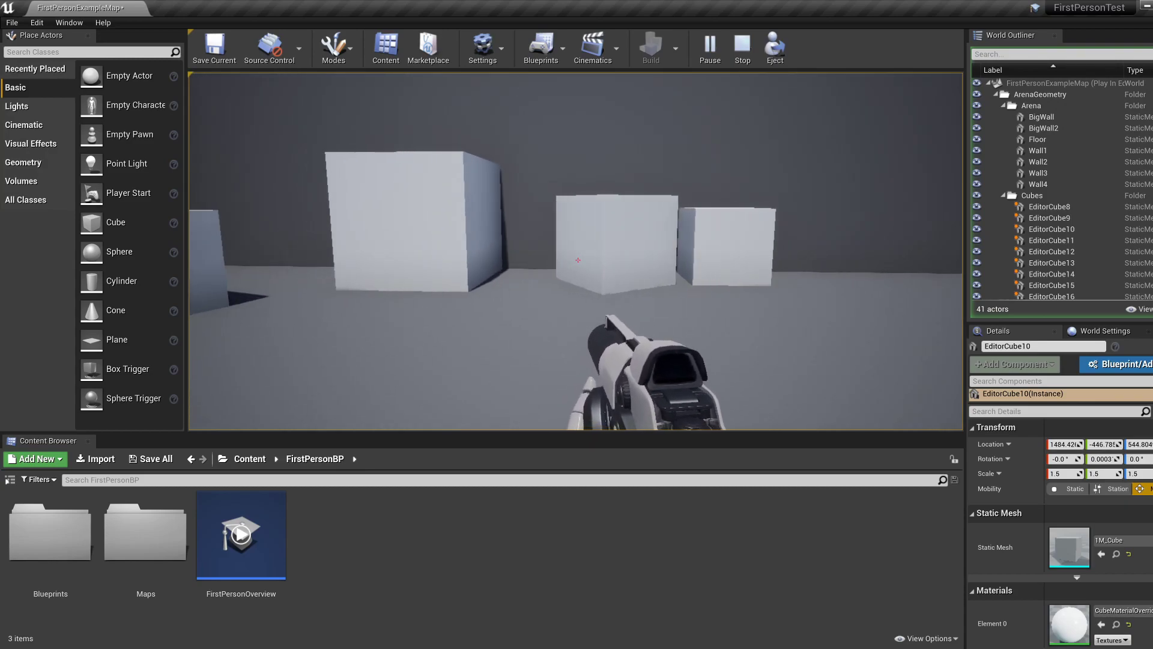
key(Escape)
Select EditorCube11 between the two stacks and rotate it about its vertical axis to about -188°
right_drag(529, 299, 481, 276)
key(s)
key(d)
right_drag(570, 314, 630, 337)
key(a)
key(s)
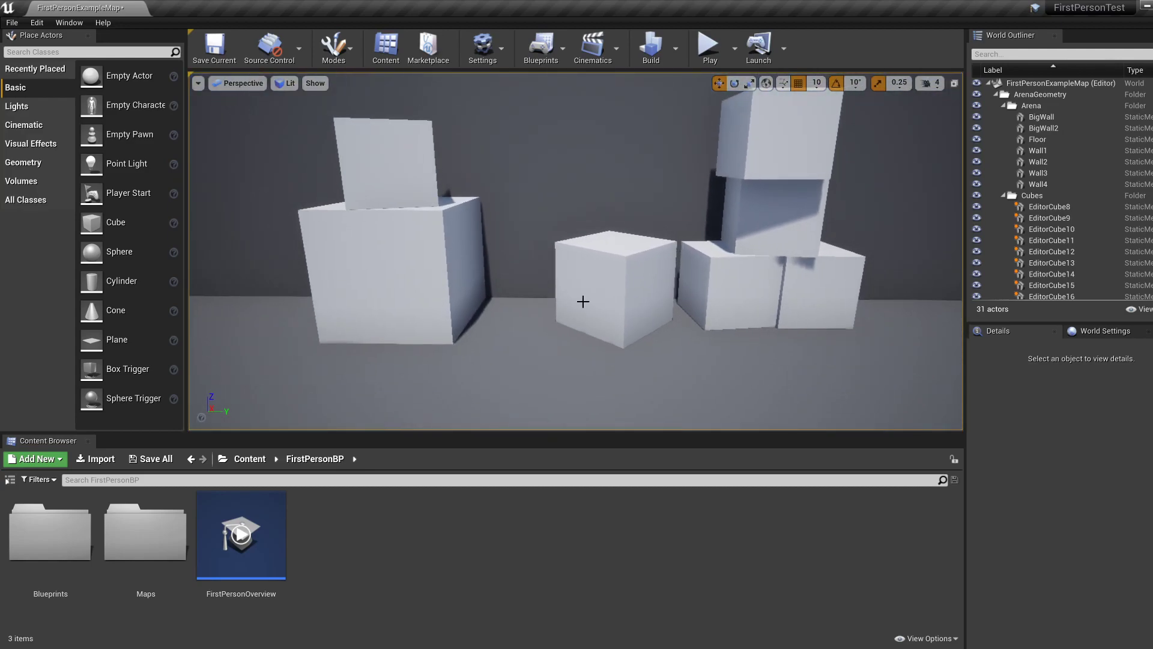
click(603, 245)
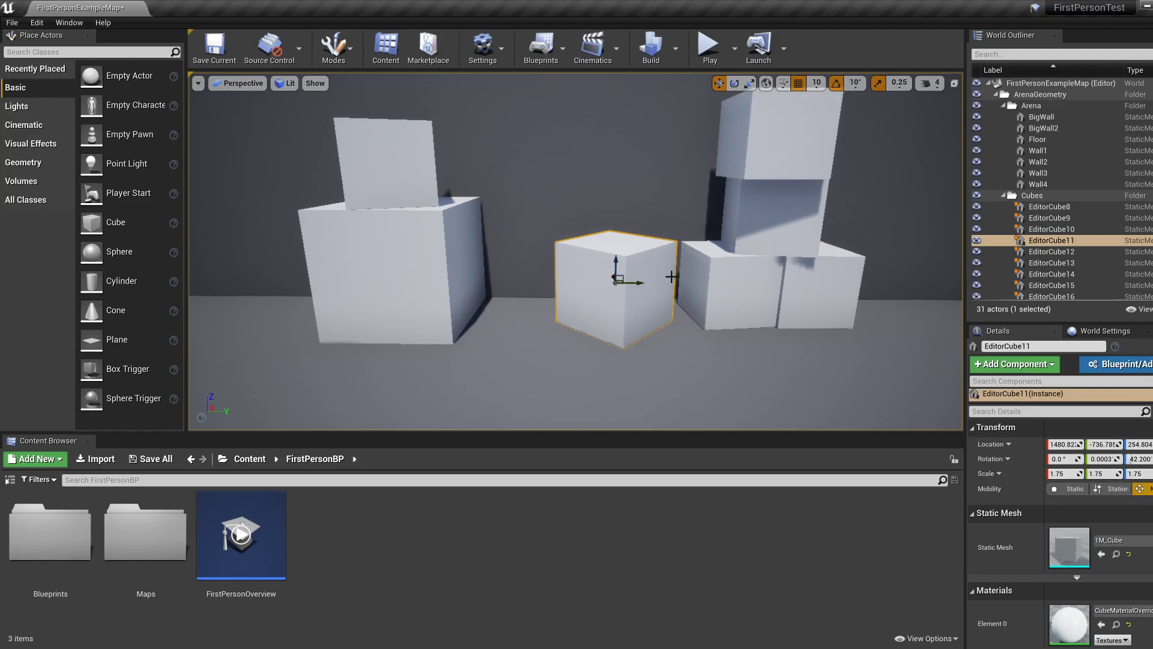
key(w)
right_drag(638, 314, 637, 335)
key(s)
right_drag(670, 272, 670, 273)
key(s)
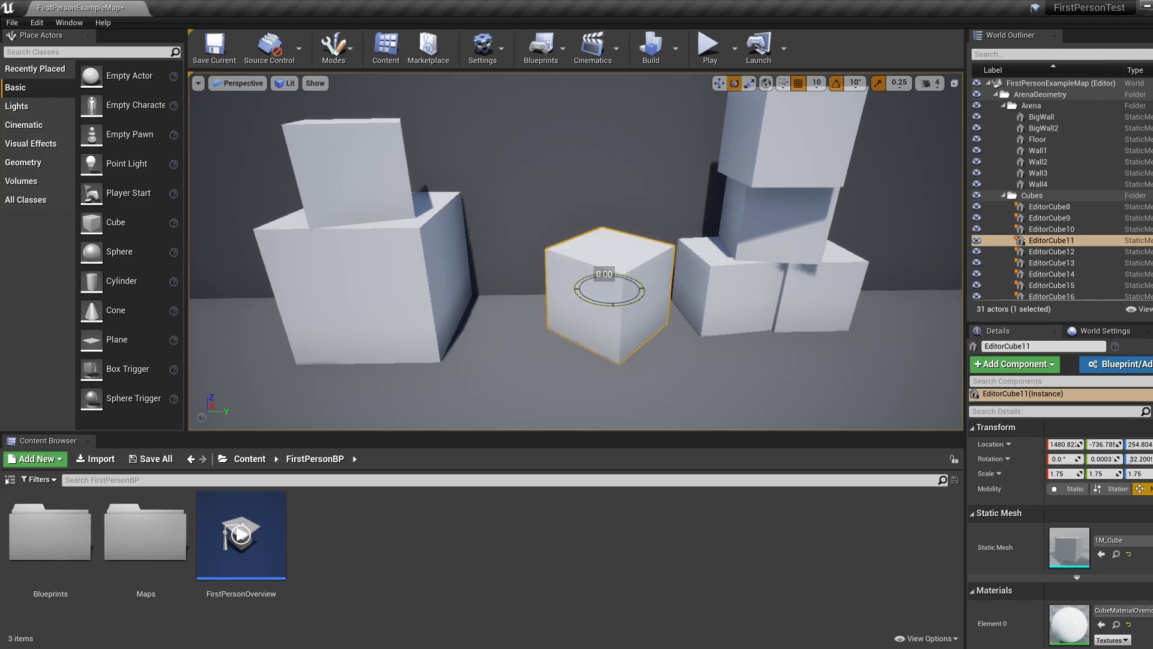
key(w)
right_drag(617, 329, 624, 325)
key(s)
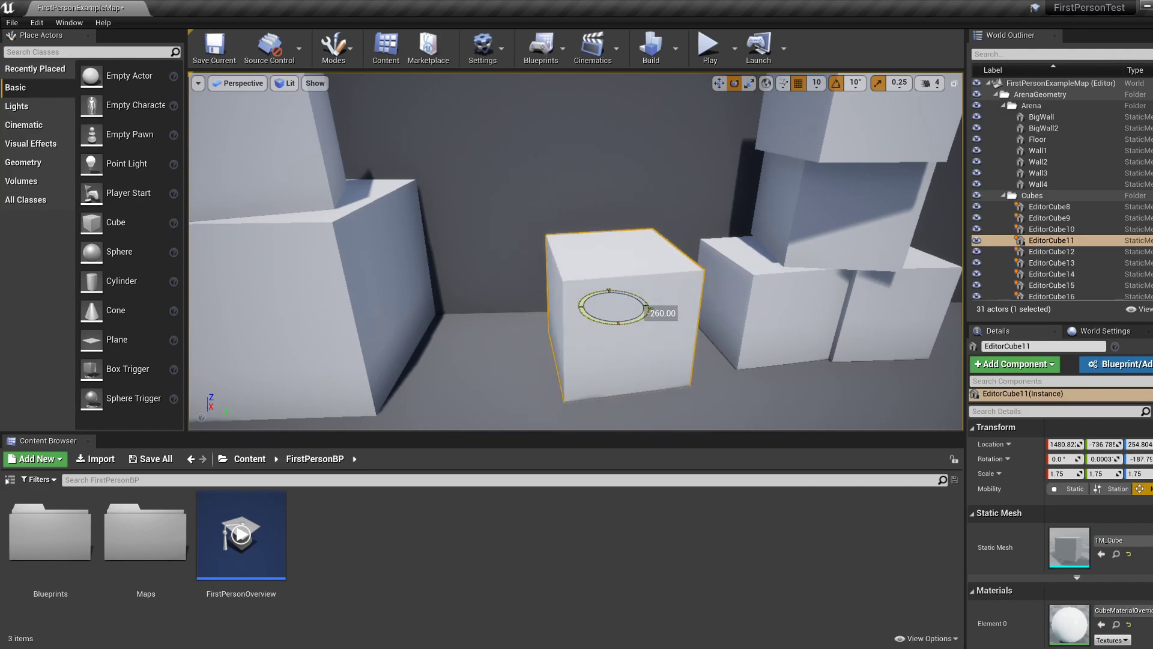
Rotate EditorCube10, the top cube of the tall stack, about its vertical axis to -120°
key(s)
right_drag(521, 309, 521, 310)
key(w)
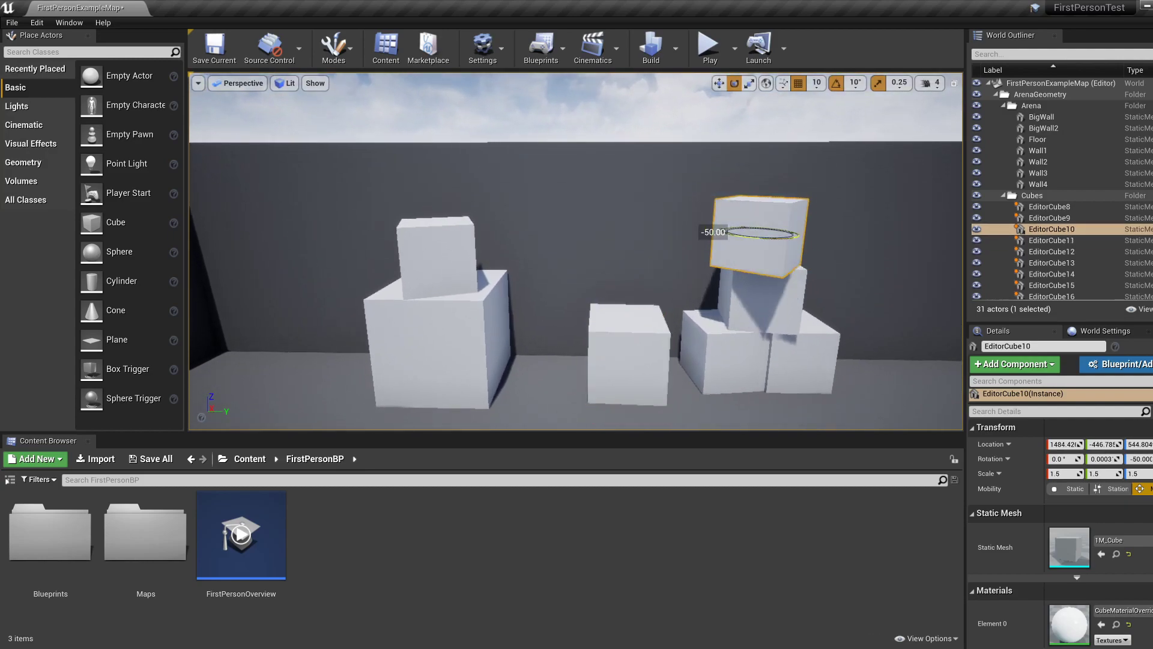
key(d)
right_drag(753, 241, 753, 241)
key(a)
key(w)
key(a)
key(d)
key(d)
key(w)
key(a)
key(d)
key(w)
key(w)
key(a)
key(w)
key(s)
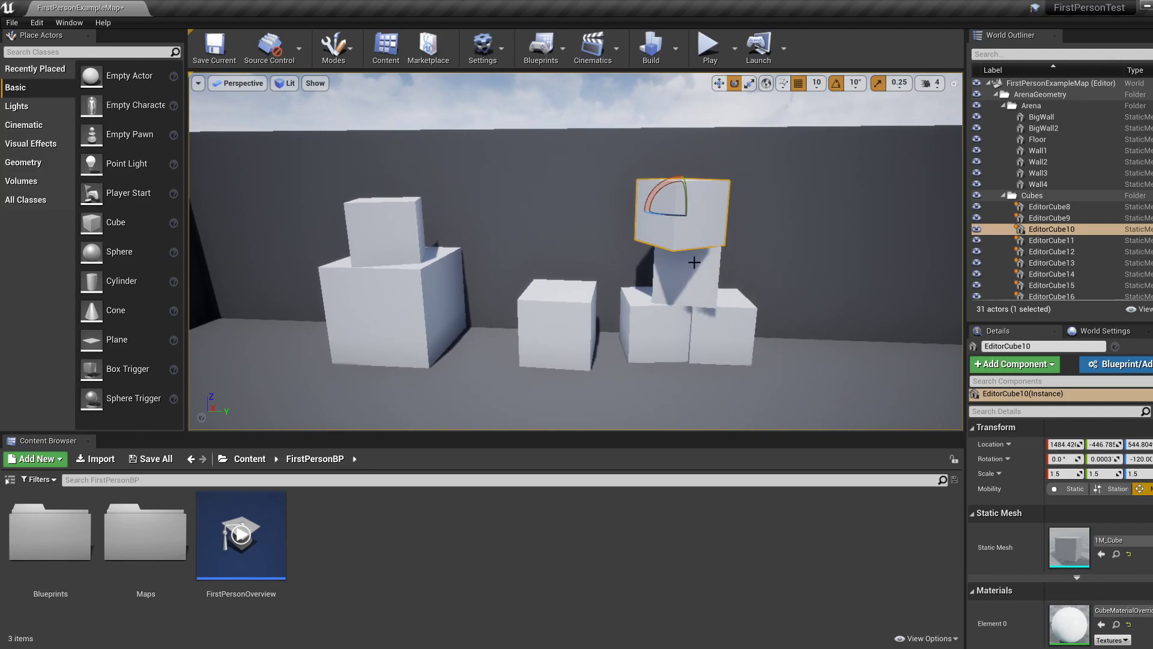
Scale EditorCube10 to 3.0 on X, 2.25 on Y and 2.5 on Z
key(w)
right_drag(693, 228, 693, 229)
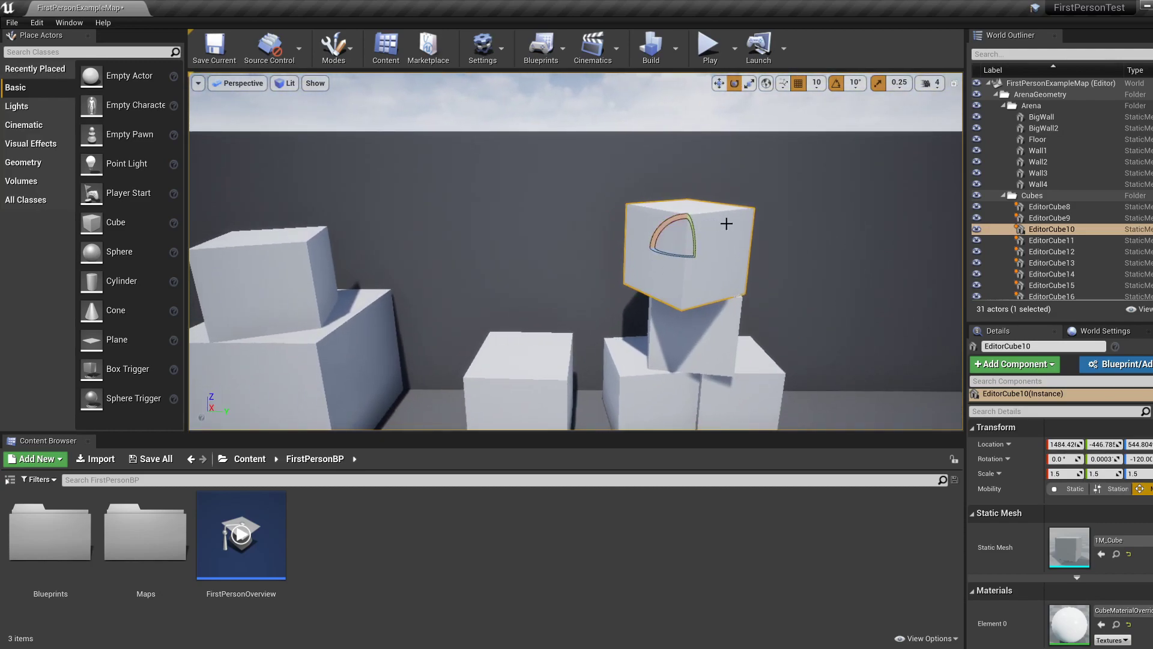
key(w)
right_drag(702, 253, 702, 254)
key(s)
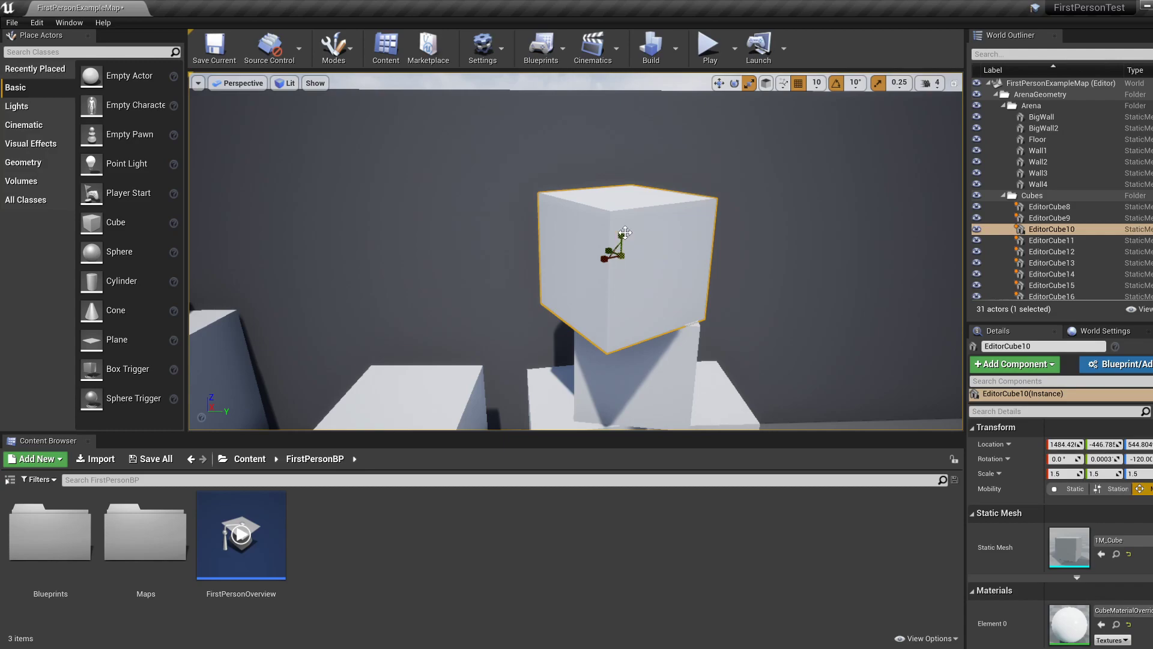
drag(624, 233, 625, 162)
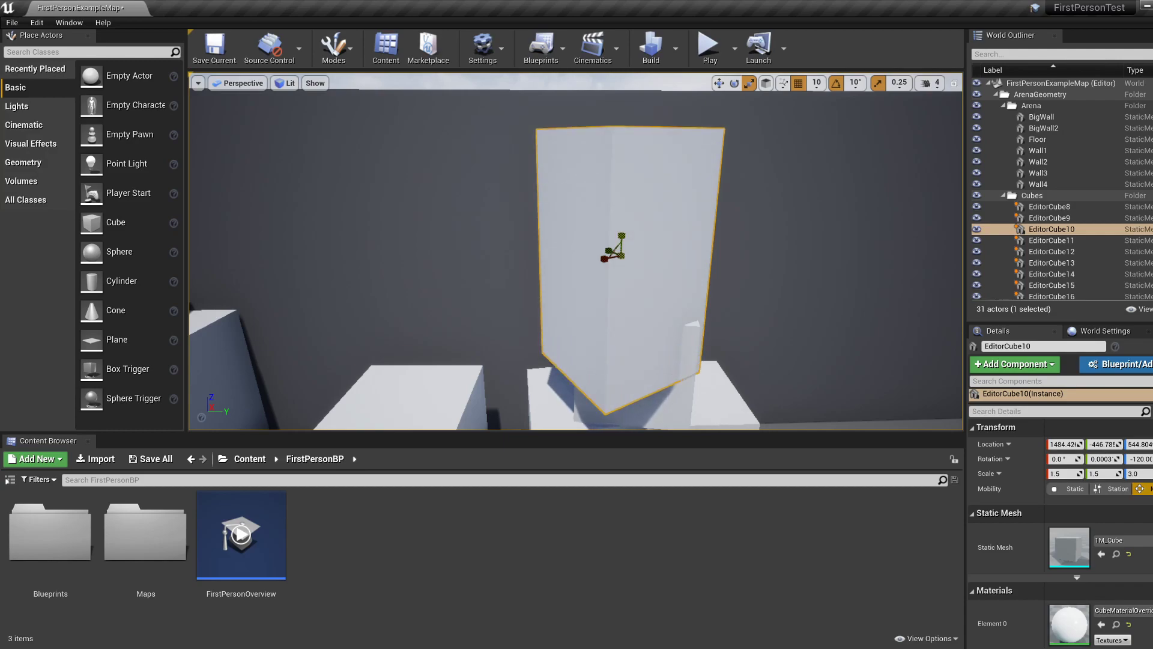
drag(601, 258, 616, 252)
right_drag(670, 270, 670, 269)
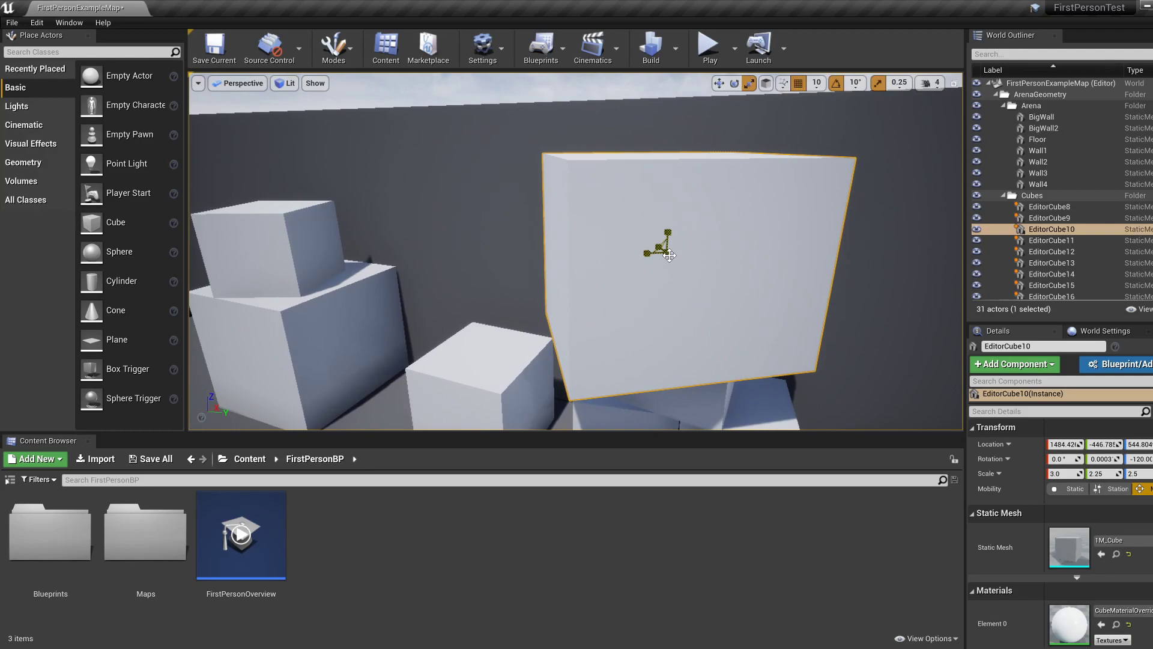
Move the enlarged EditorCube10 to Y about -827 and a height of about 675, above the gap between the stacks
drag(670, 256, 414, 124)
right_drag(407, 126, 585, 108)
key(s)
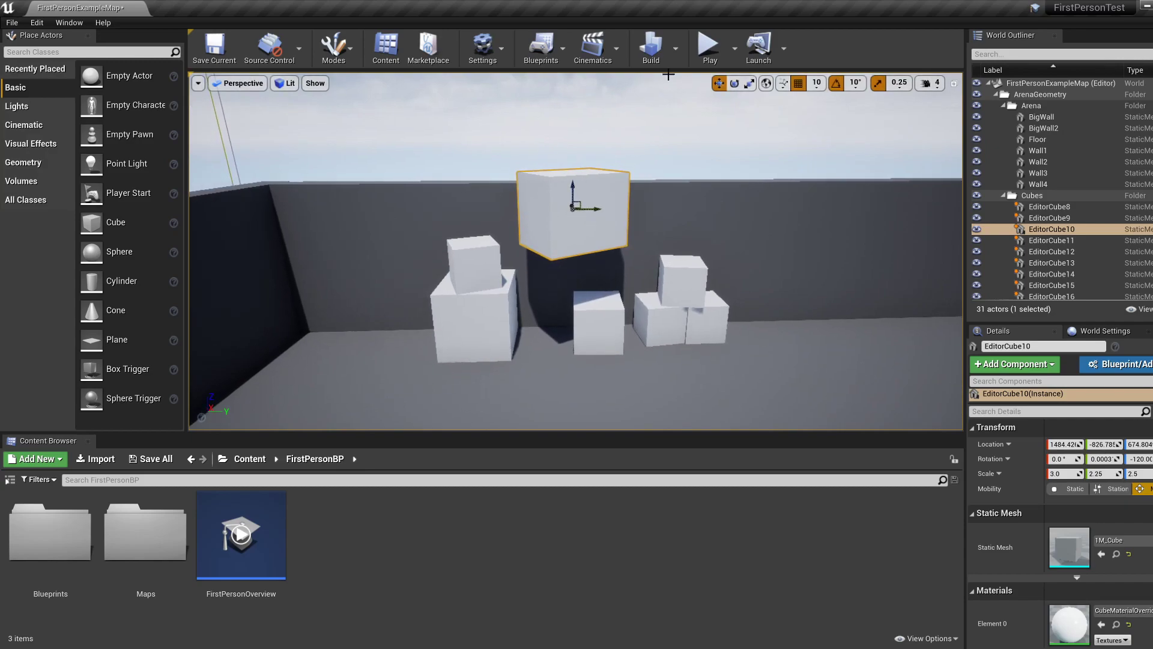
Run the level again, walk around the enlarged cube to inspect it and end the play session
click(710, 48)
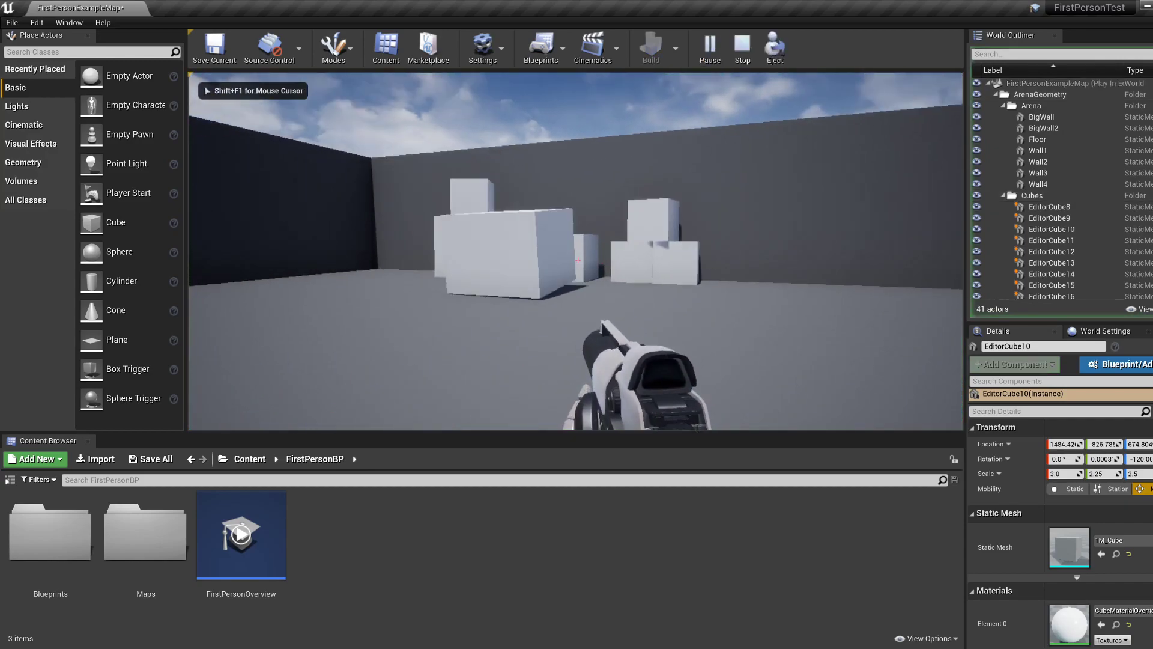
key(w)
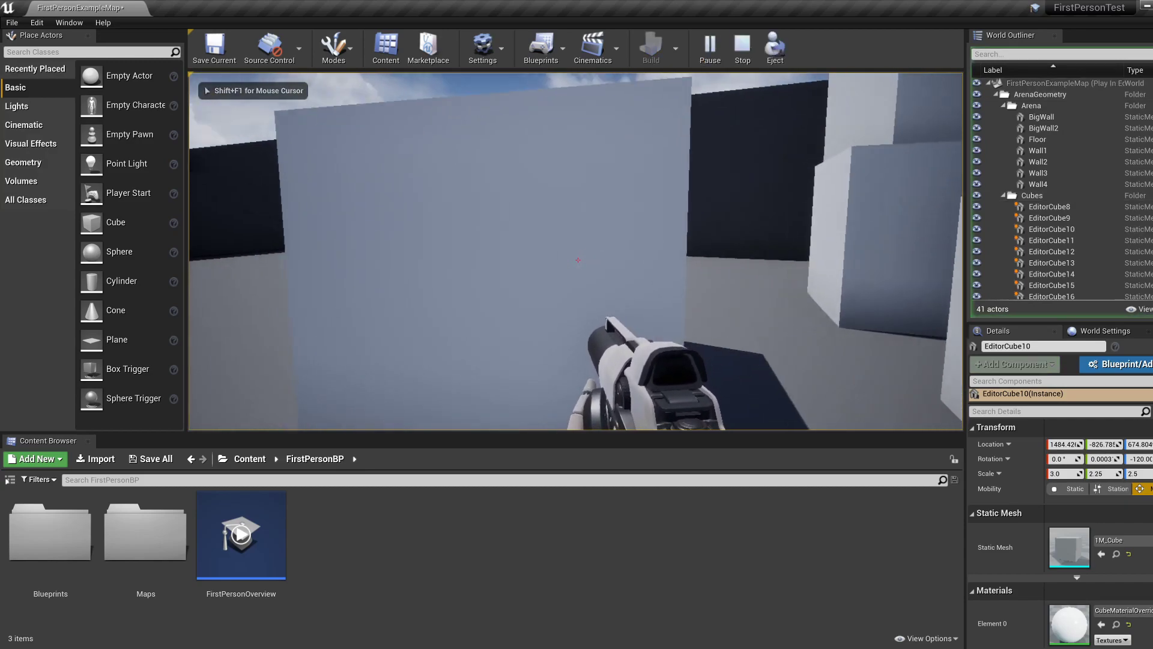
key(s)
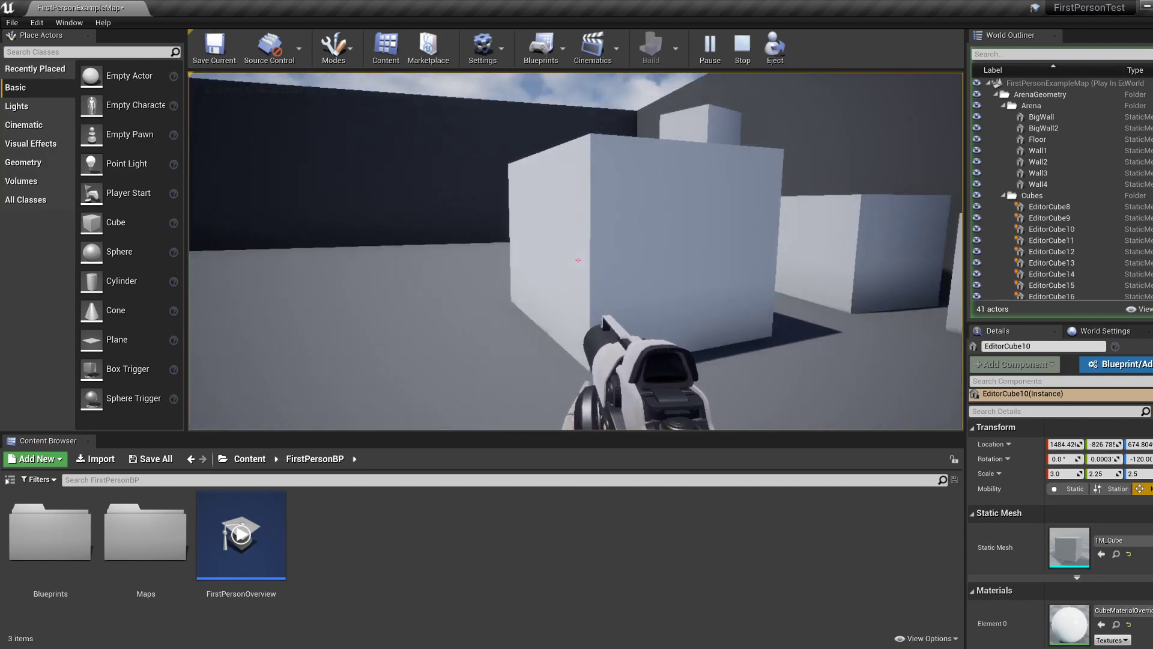
key(a)
key(w)
key(d)
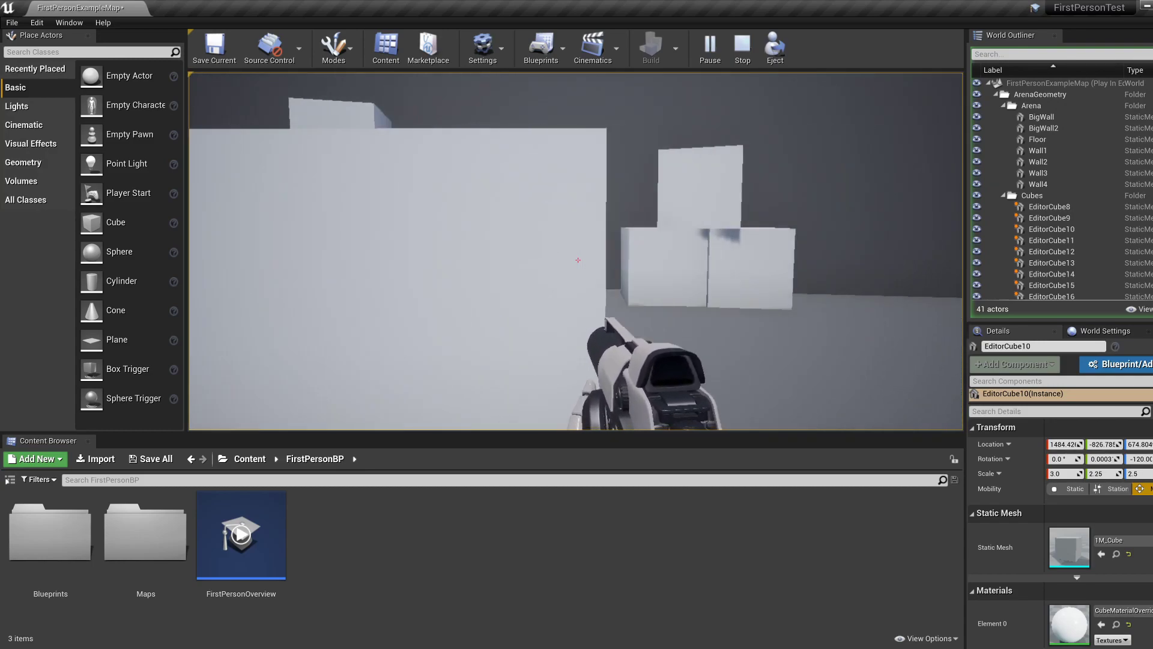
key(Escape)
Fly the viewport camera around the back wall to examine the floating enlarged cube and the surrounding stacks
key(s)
right_drag(636, 270, 372, 240)
key(w)
key(a)
key(d)
key(a)
key(d)
key(a)
key(d)
key(s)
key(w)
key(w)
key(s)
key(w)
key(w)
key(w)
key(a)
key(d)
key(w)
key(w)
key(a)
key(d)
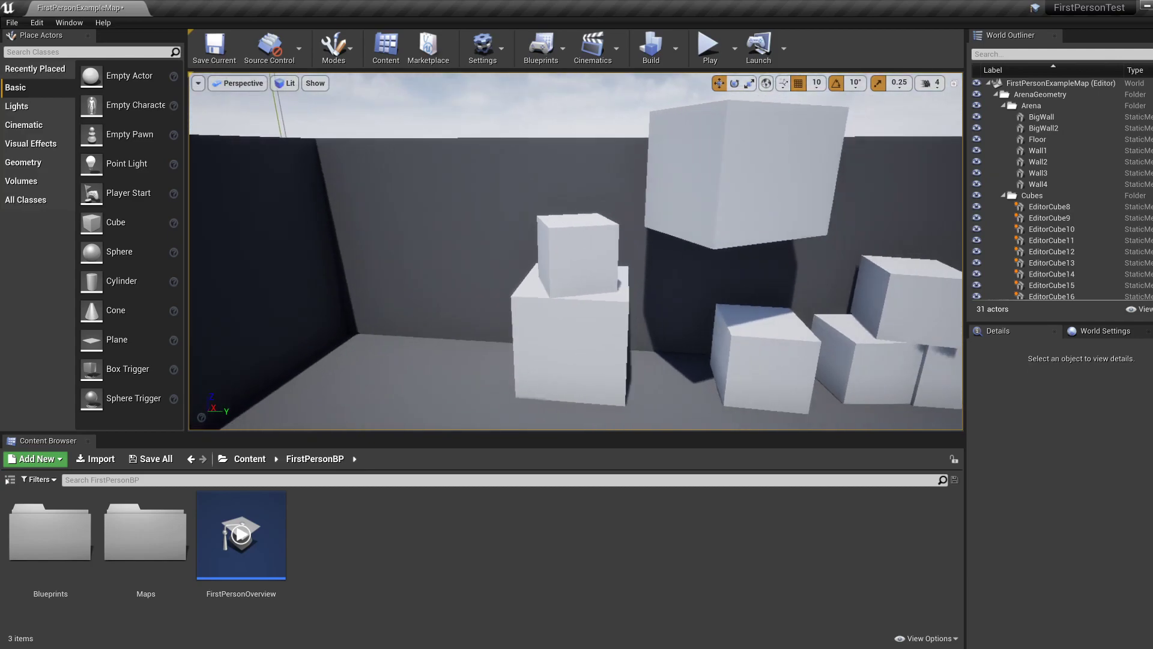
Select EditorCube9 on top of the large cube and look around the arena and along the back wall
click(554, 255)
key(d)
right_drag(555, 255, 324, 264)
key(a)
right_drag(576, 253, 685, 229)
key(d)
key(a)
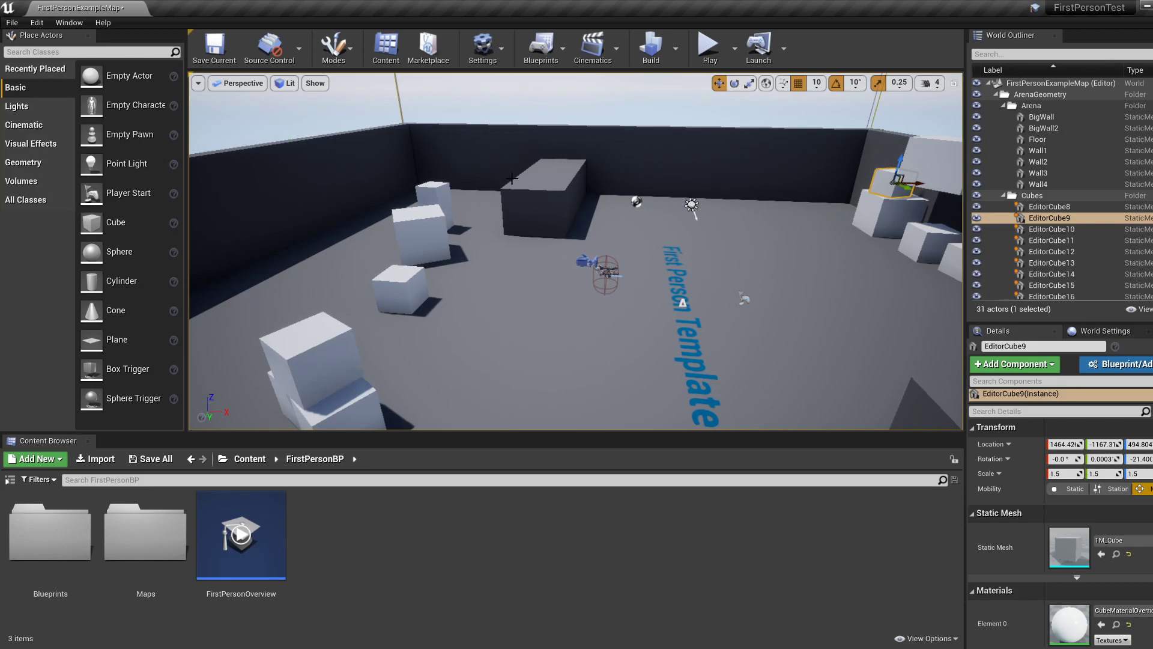
right_drag(684, 229, 758, 211)
right_drag(659, 283, 709, 286)
key(w)
key(a)
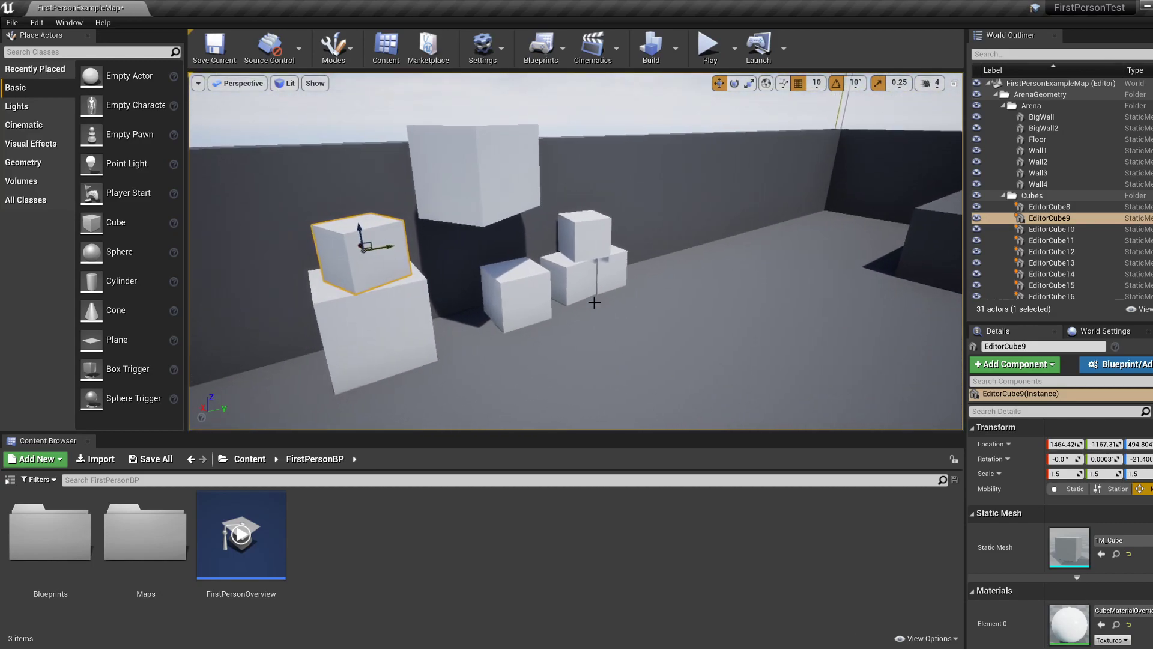
key(d)
right_drag(597, 310, 507, 298)
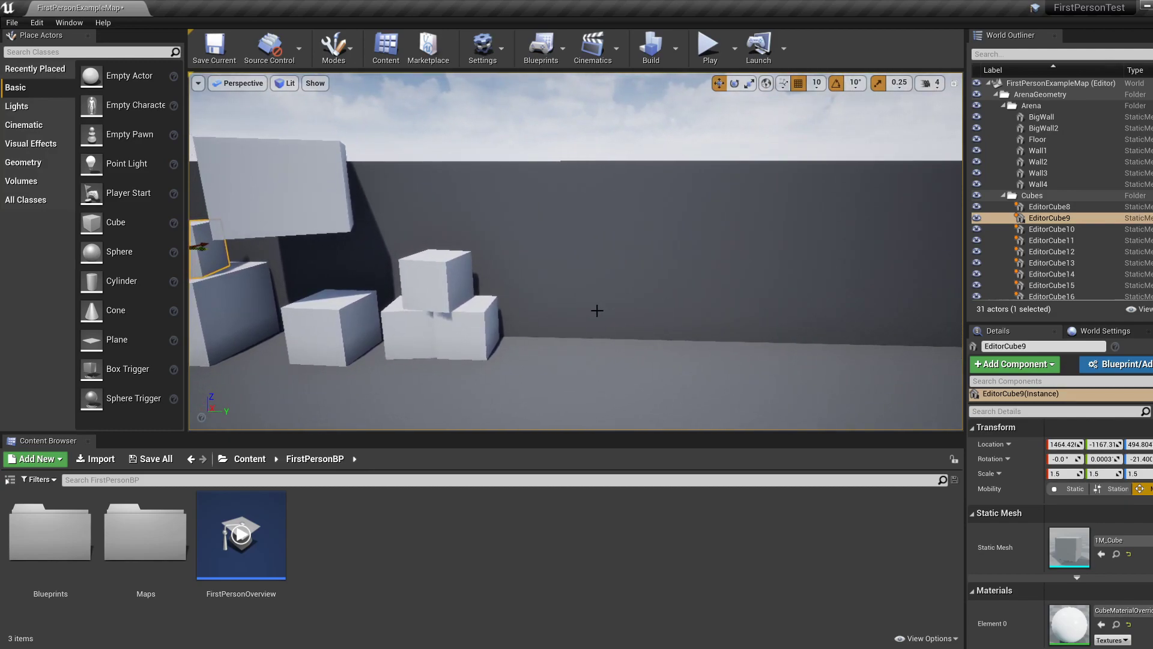